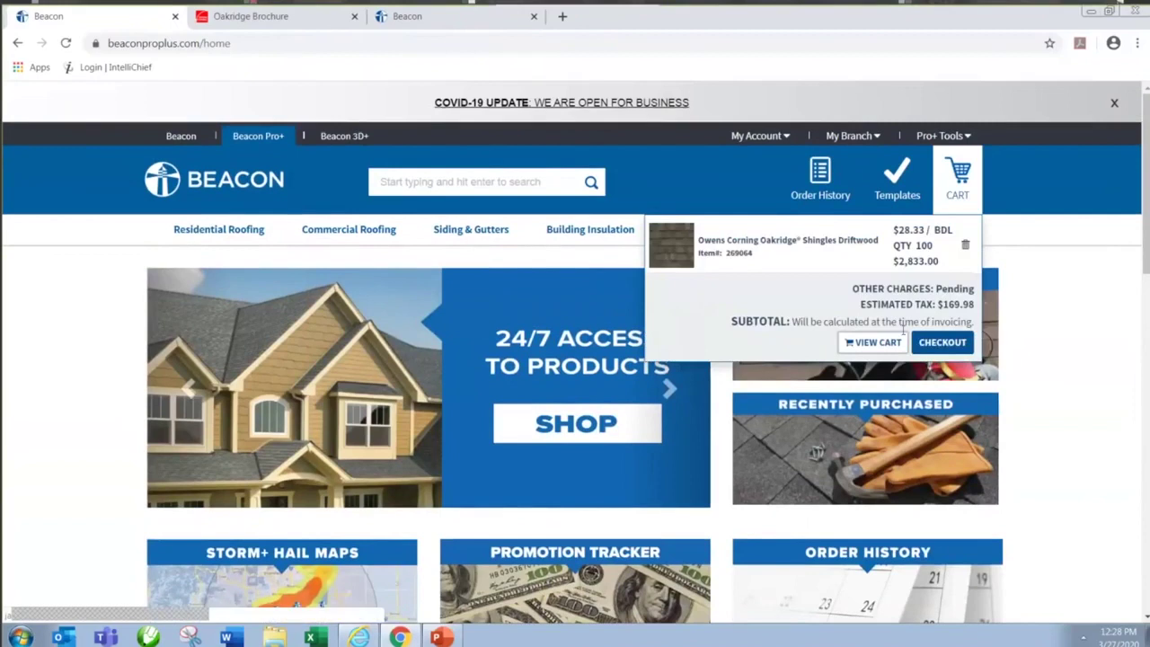
Remove the Owens Corning Oakridge Driftwood shingles from the cart and close the Oakridge Brochure page
click(965, 248)
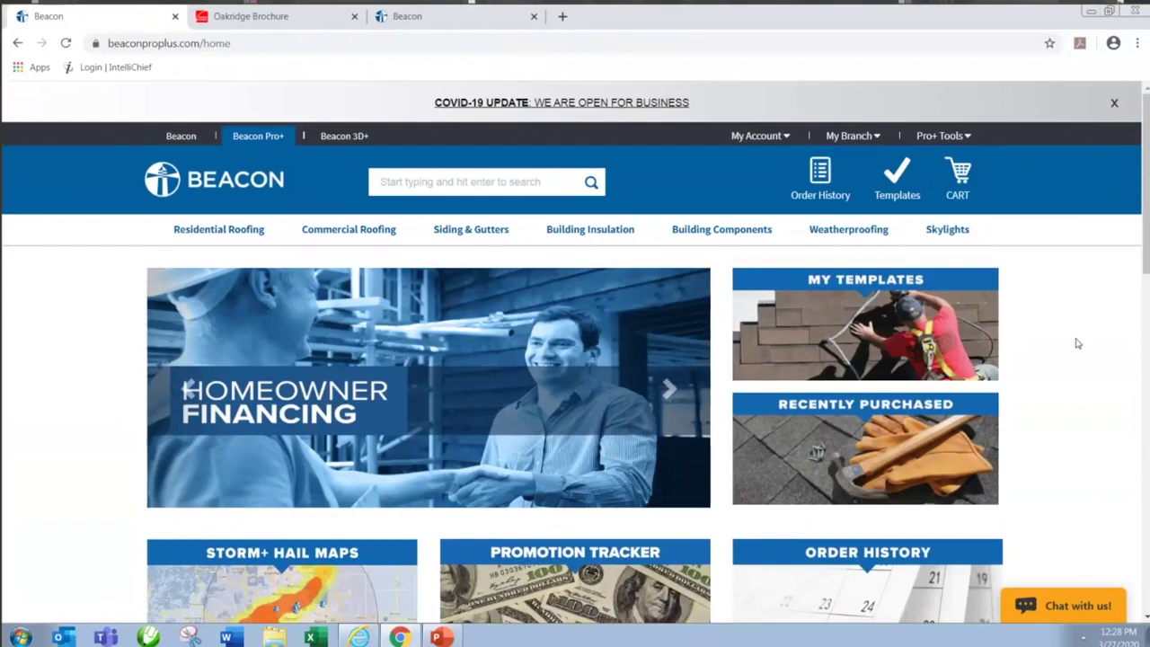
click(356, 18)
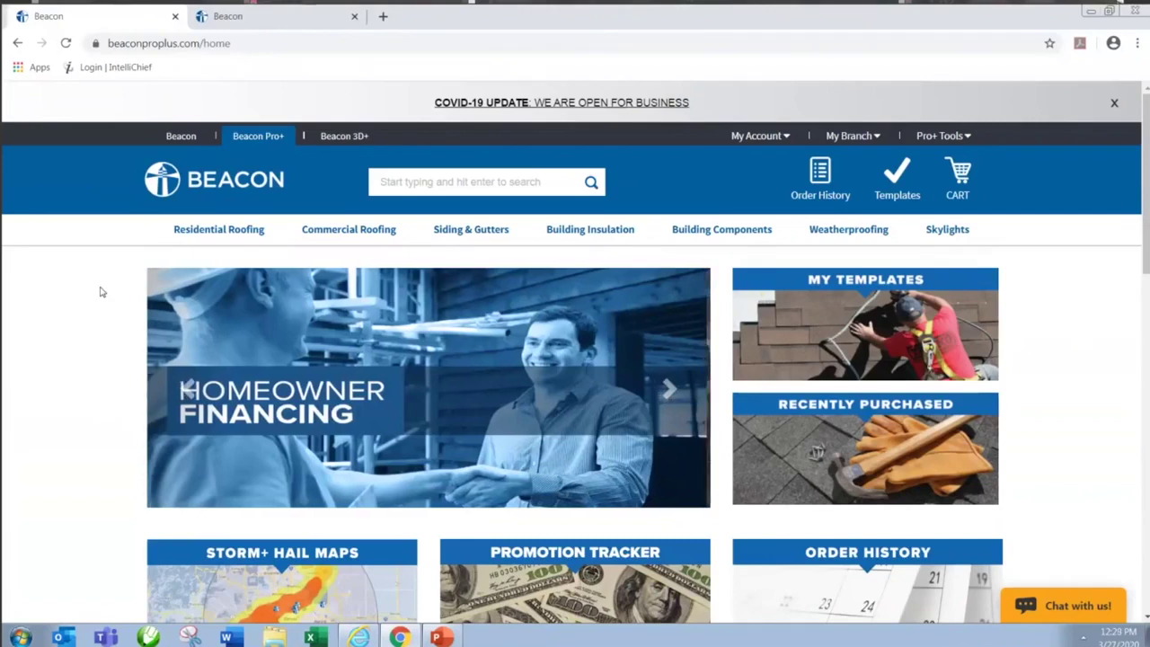
Minimise the support chat on the PRO+ DEMO 3/27/2020 template page and examine the template's product list and prices
click(227, 18)
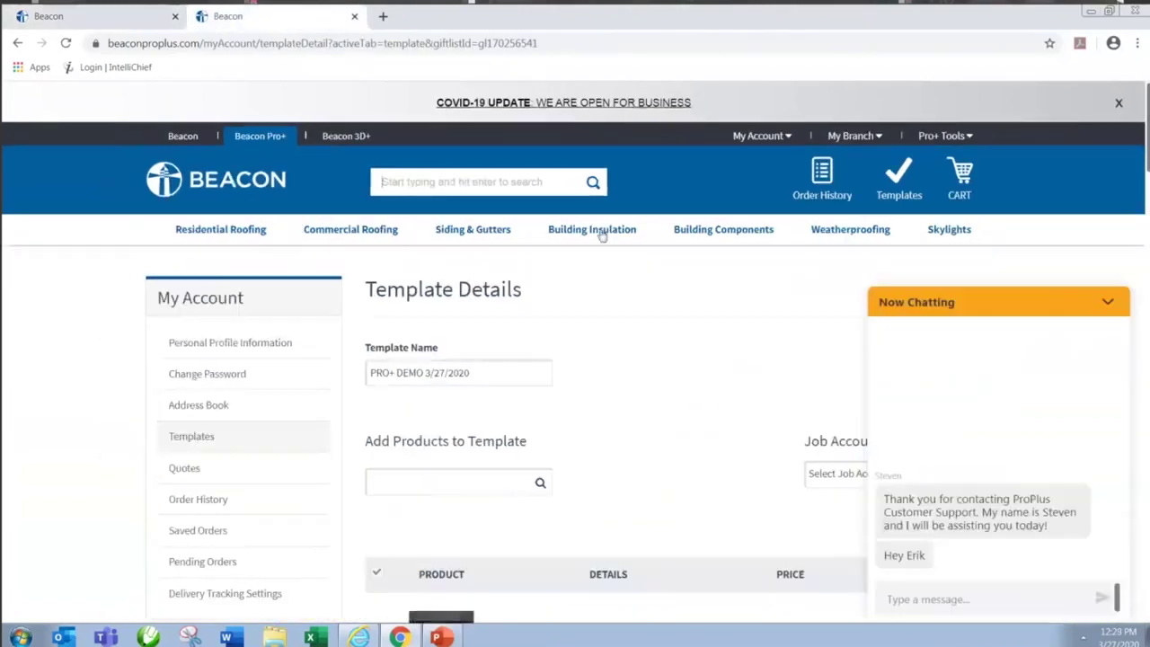
click(1112, 303)
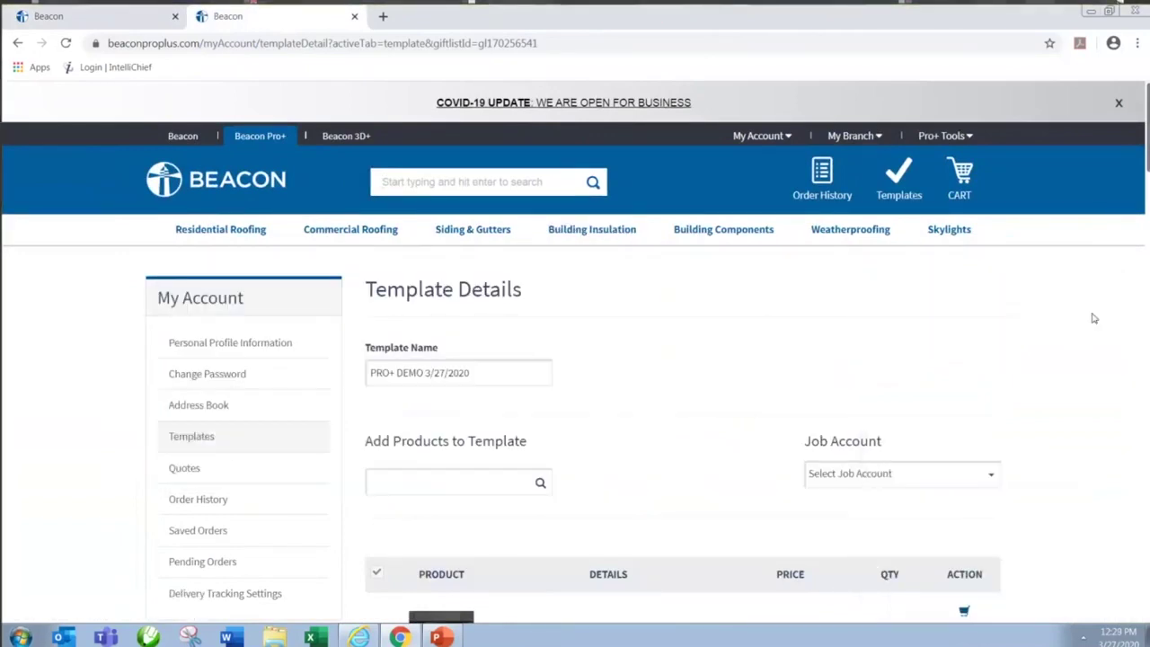
scroll(1078, 334, down, 4)
scroll(1078, 334, down, 2)
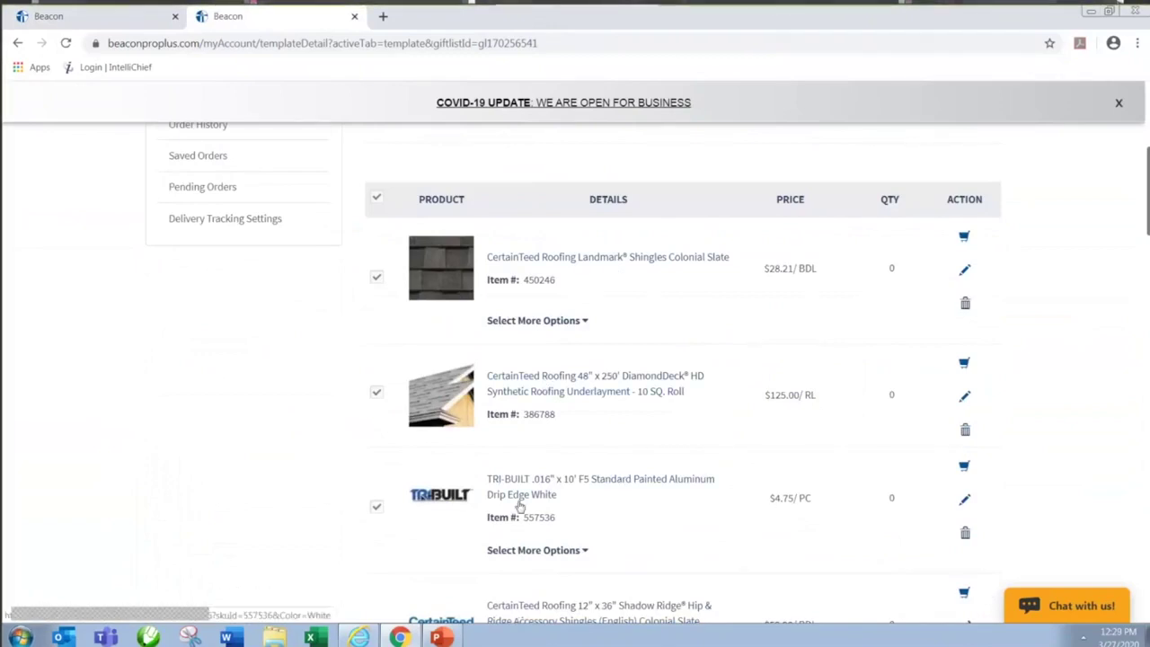
scroll(636, 503, down, 1)
scroll(808, 406, down, 10)
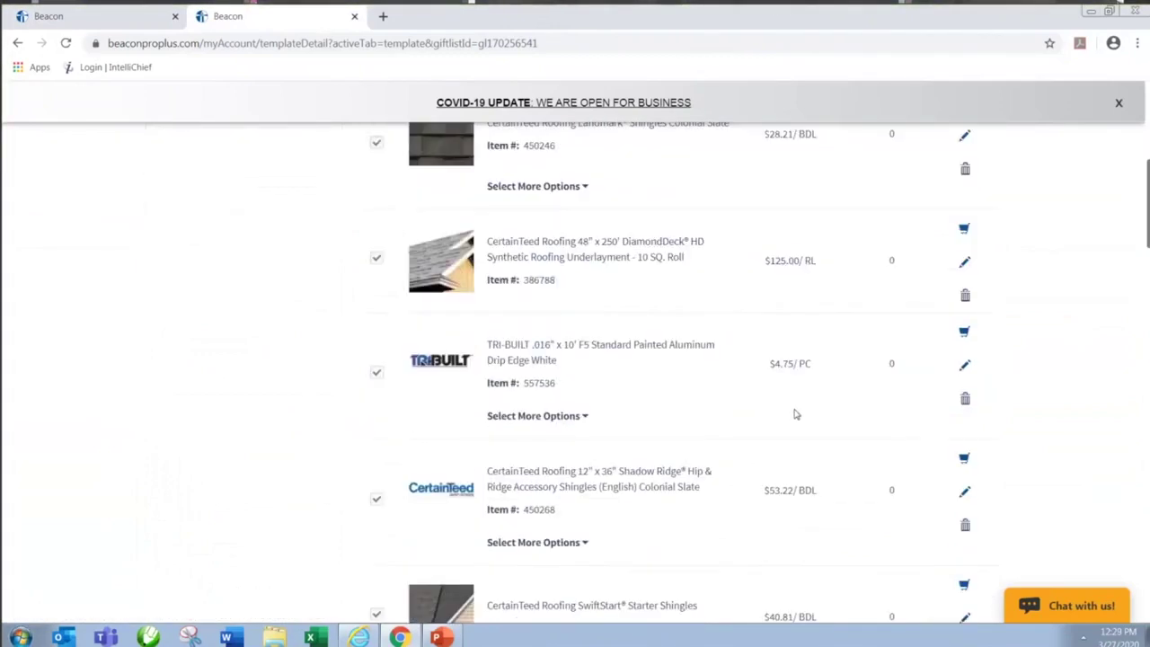
scroll(782, 429, down, 3)
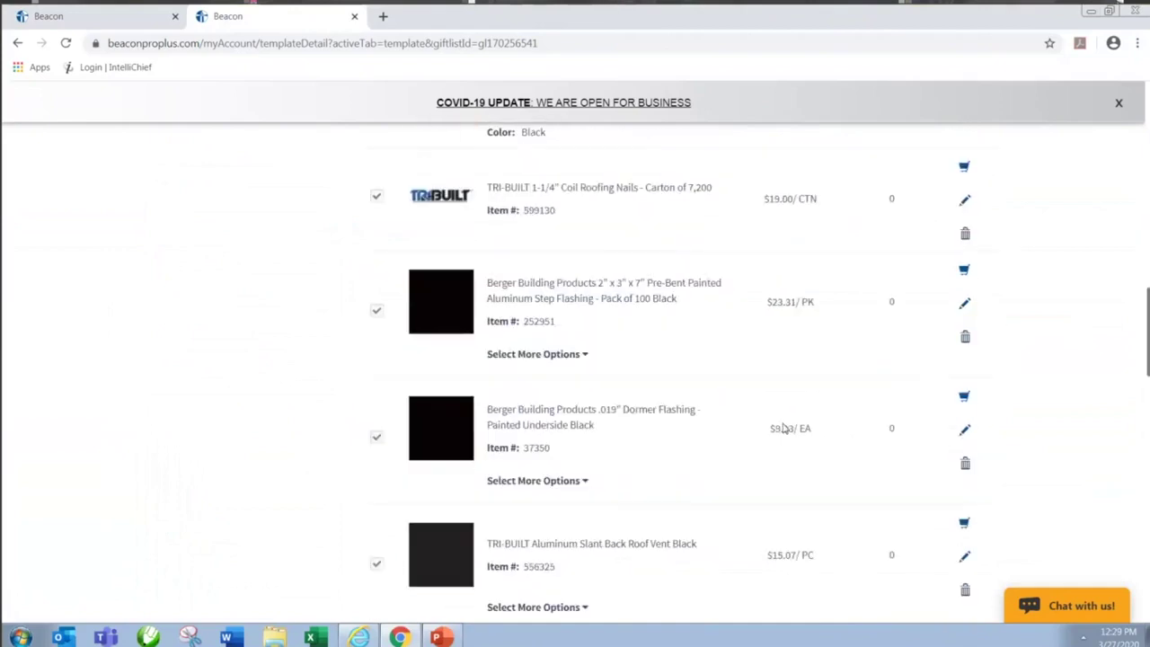
scroll(782, 432, up, 8)
scroll(782, 440, up, 5)
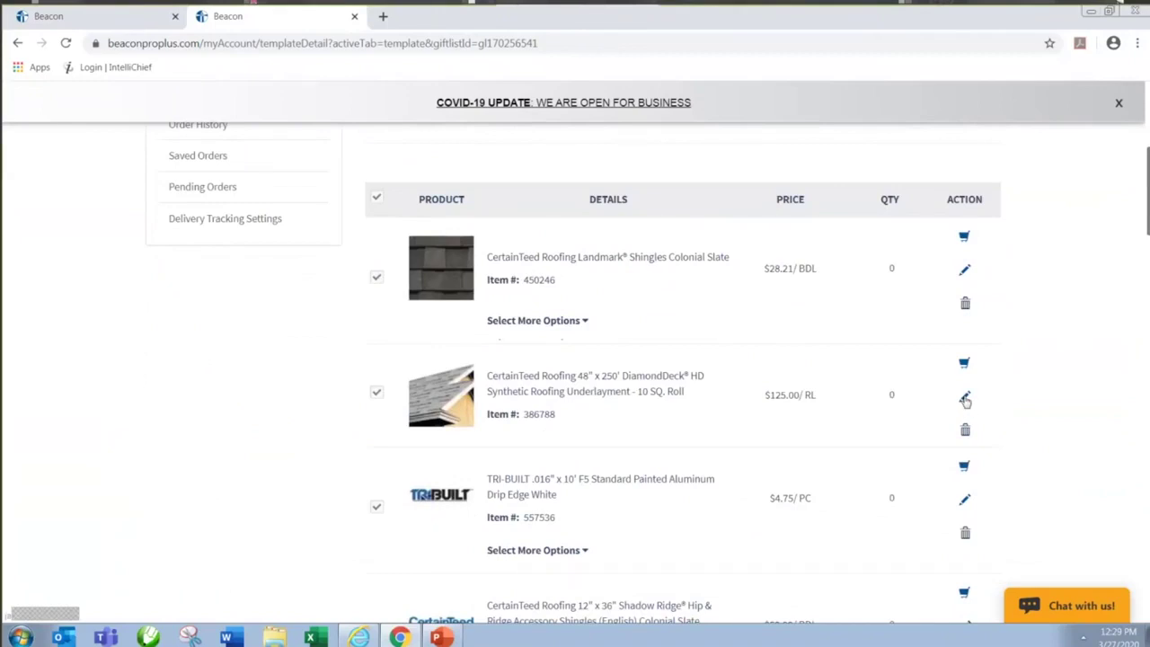
Edit the template's CertainTeed Landmark shingles, setting the color to Driftwood and the quantity to 50
click(965, 399)
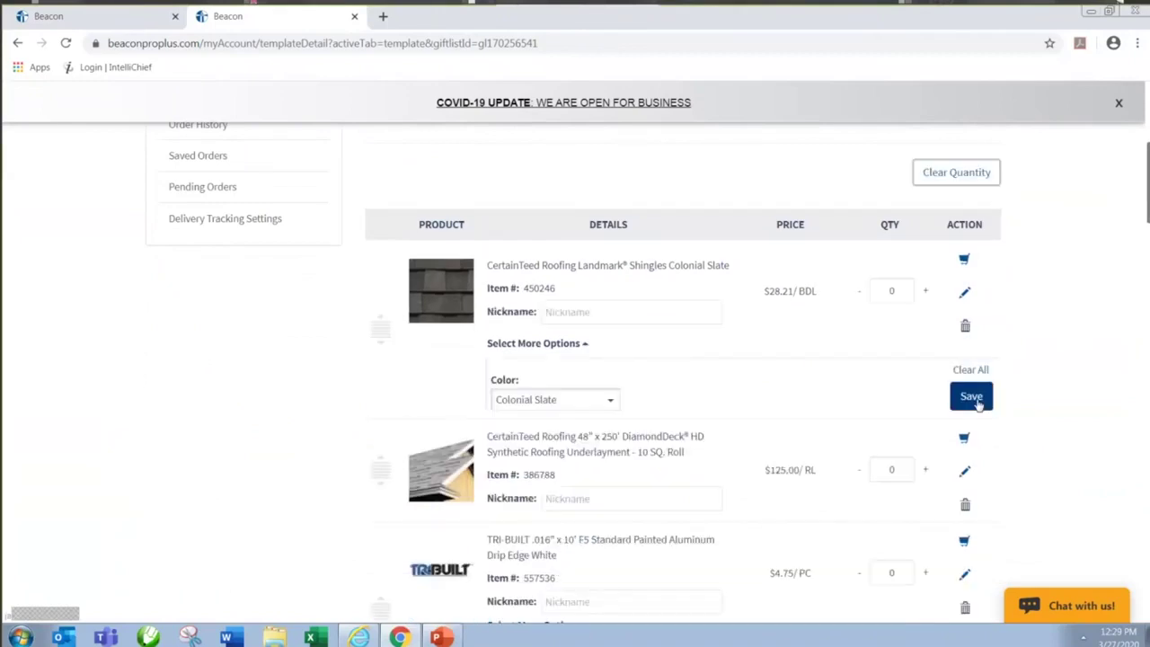
scroll(1024, 436, down, 1)
scroll(1023, 438, down, 1)
scroll(1007, 439, up, 3)
click(611, 406)
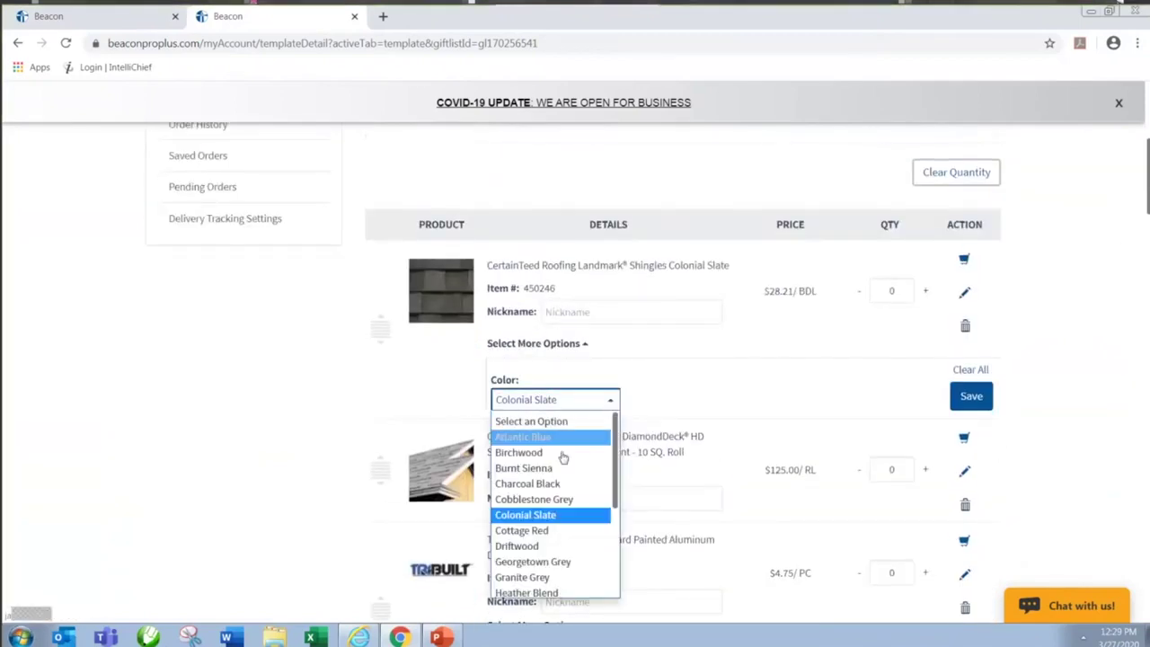
click(517, 545)
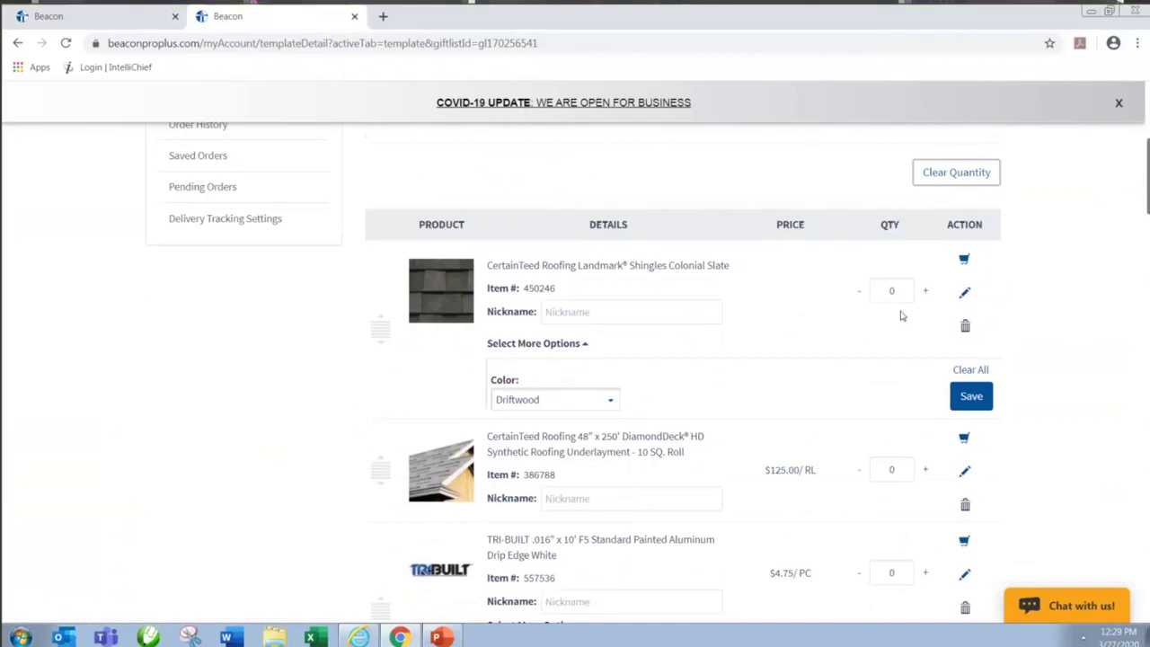
click(872, 291)
text(10)
Reorder the template so the Shadow Ridge Hip & Ridge shingles come directly after the Landmark shingles
scroll(613, 450, down, 3)
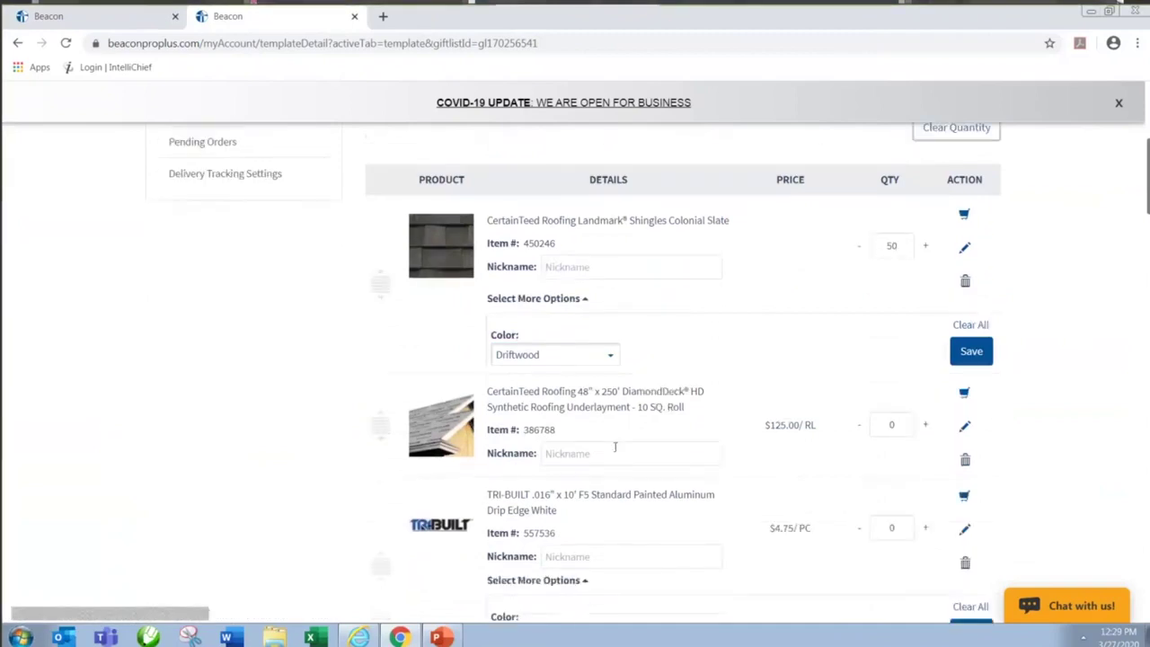
drag(371, 562, 391, 238)
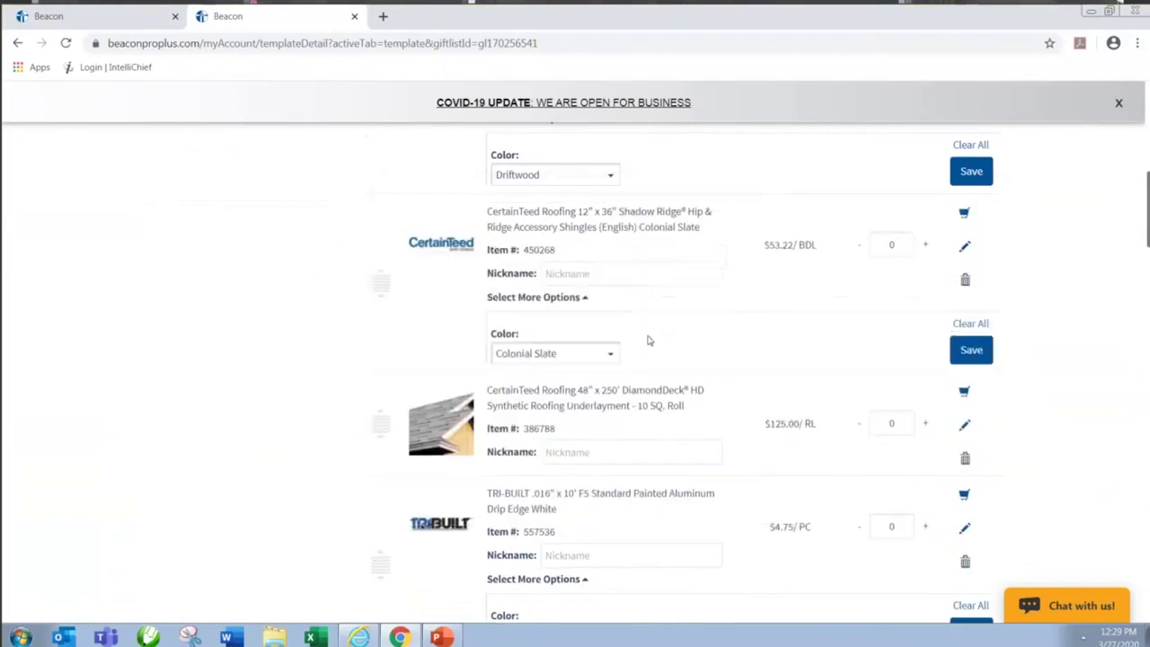
scroll(649, 338, up, 2)
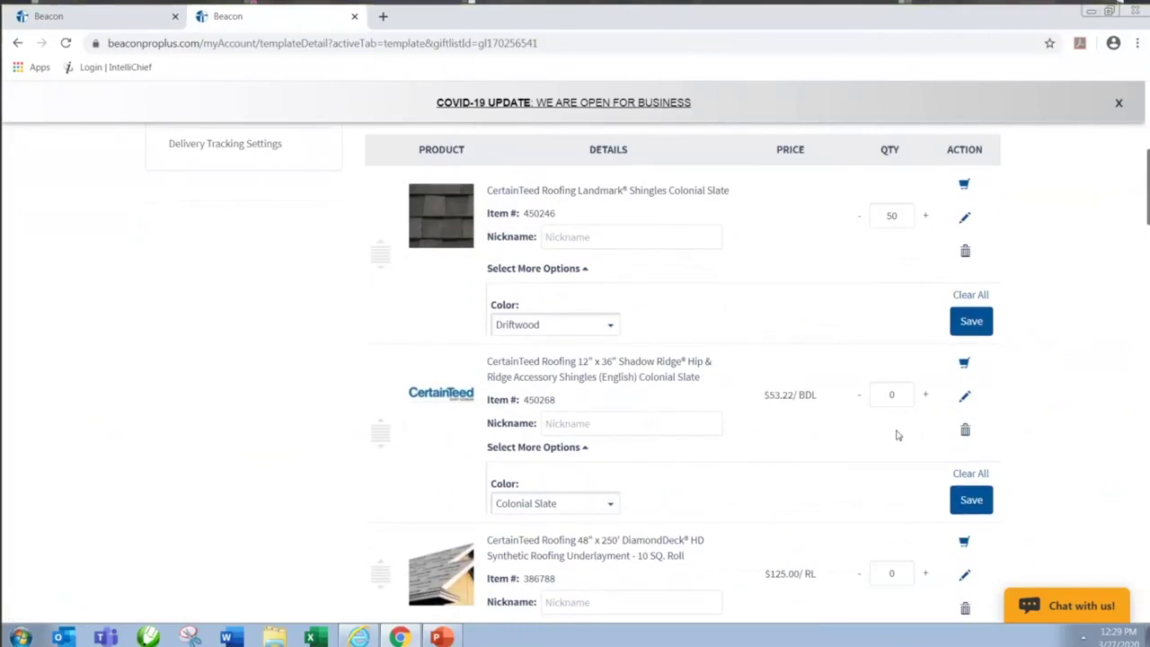
Set the quantity to 5 for the DiamondDeck underlayment and 3 for the TRI-BUILT white drip edge
scroll(892, 461, down, 1)
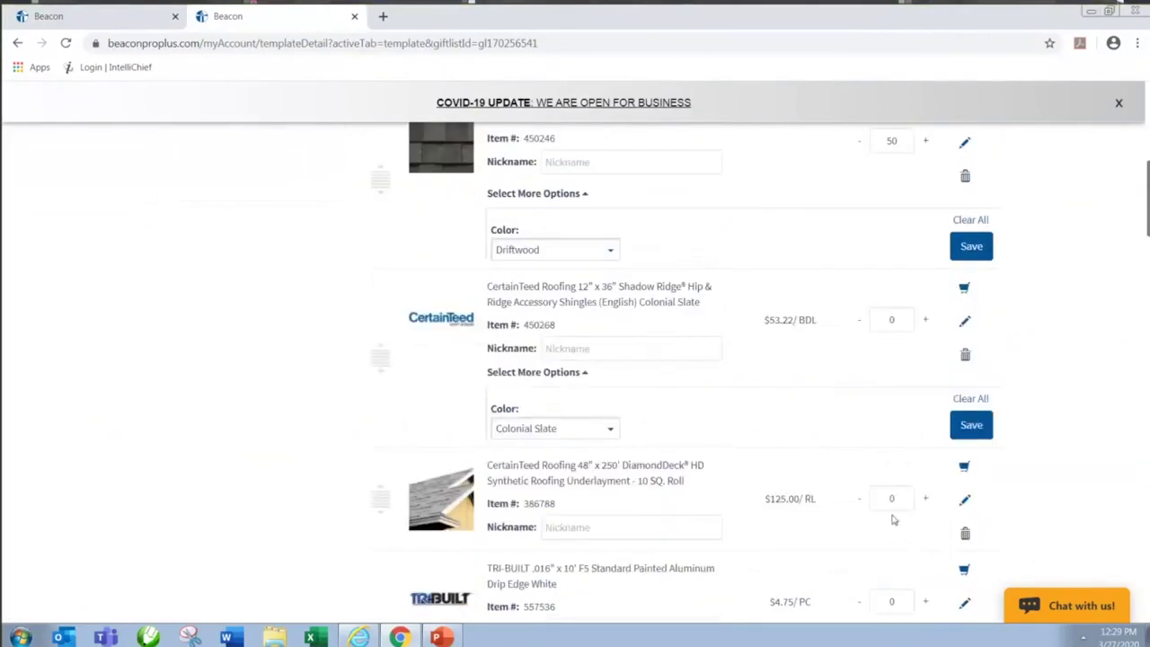
double_click(895, 502)
text(5)
scroll(899, 520, down, 2)
double_click(890, 452)
text(3)
Add all the template items to the cart
scroll(888, 346, up, 3)
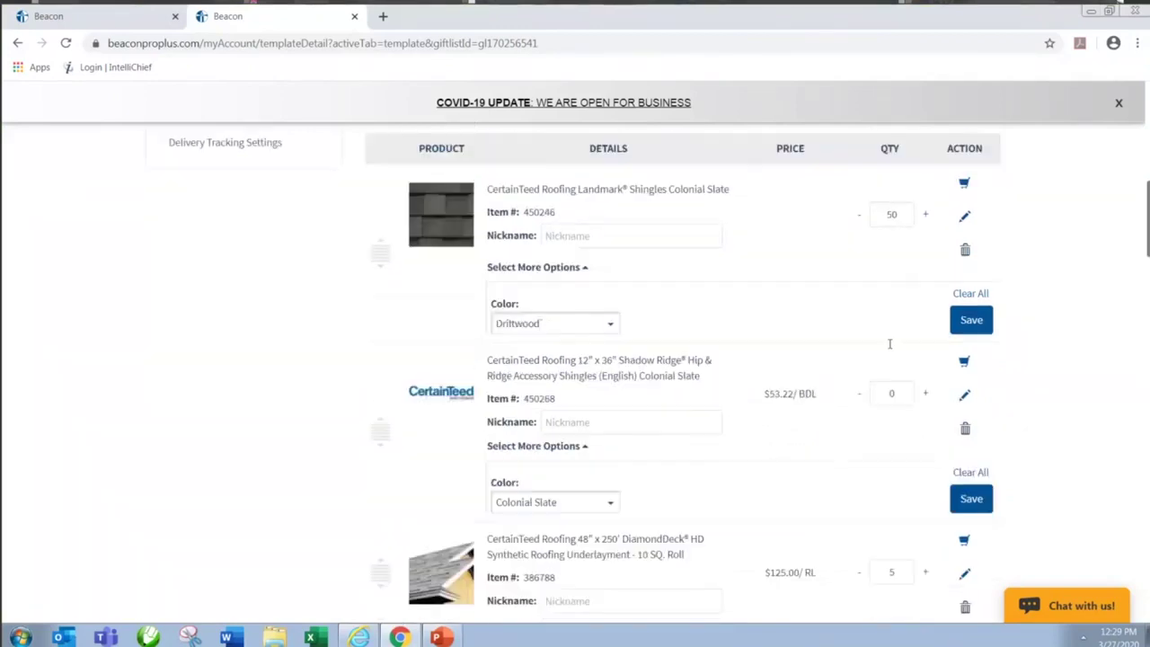
scroll(893, 431, down, 7)
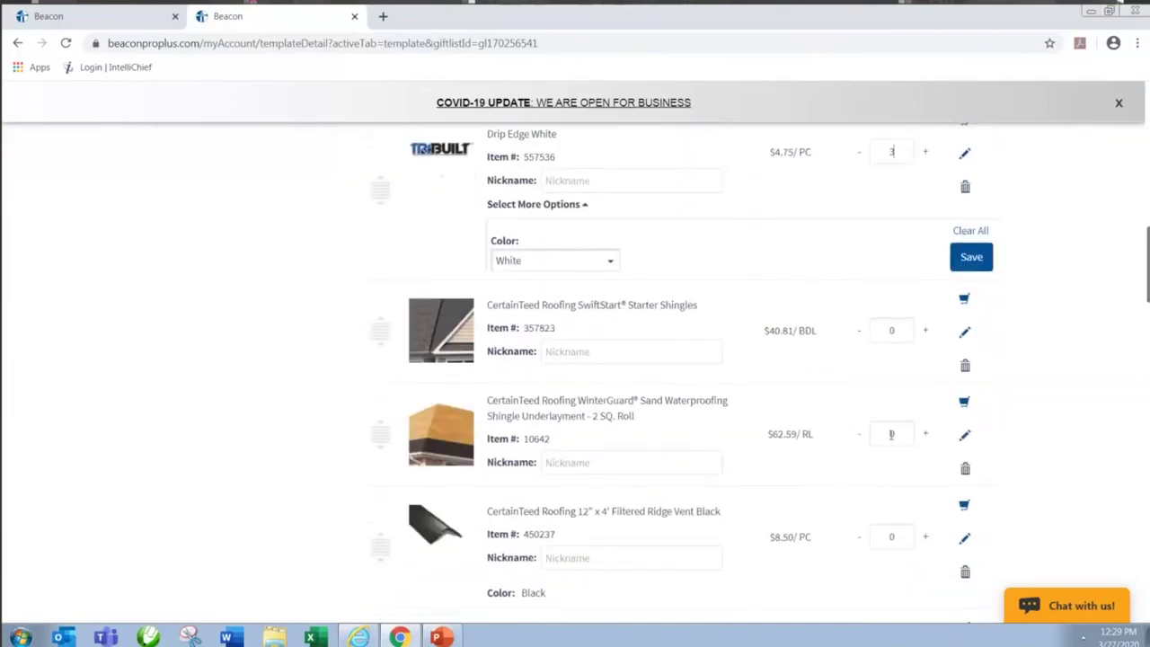
scroll(891, 435, down, 10)
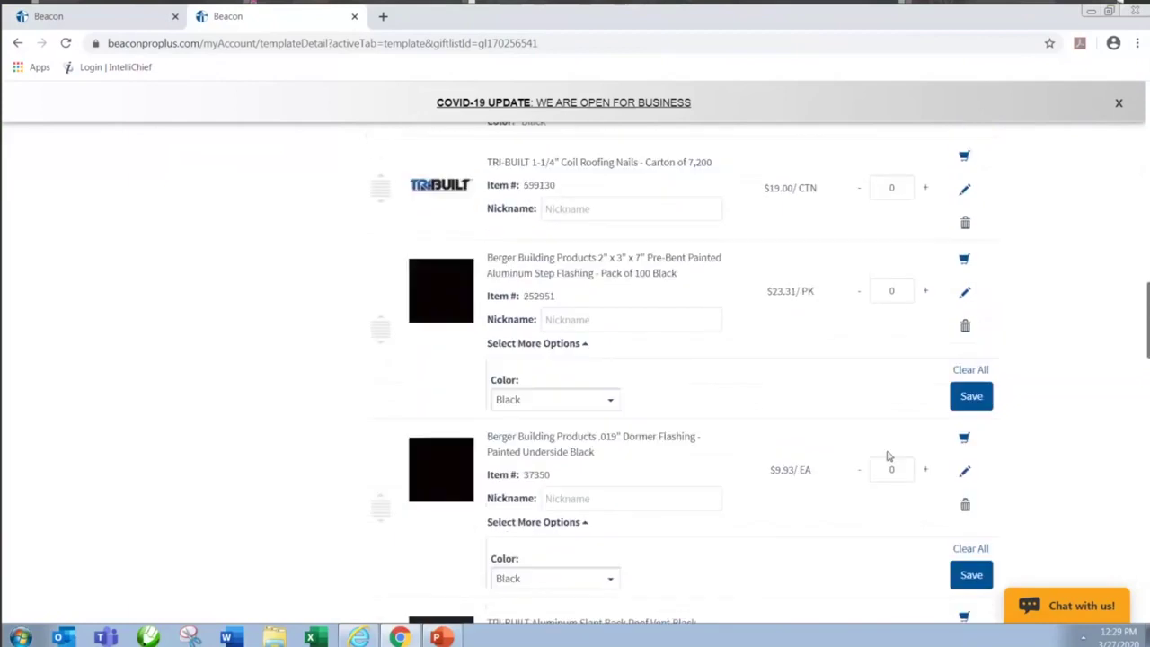
scroll(888, 449, down, 15)
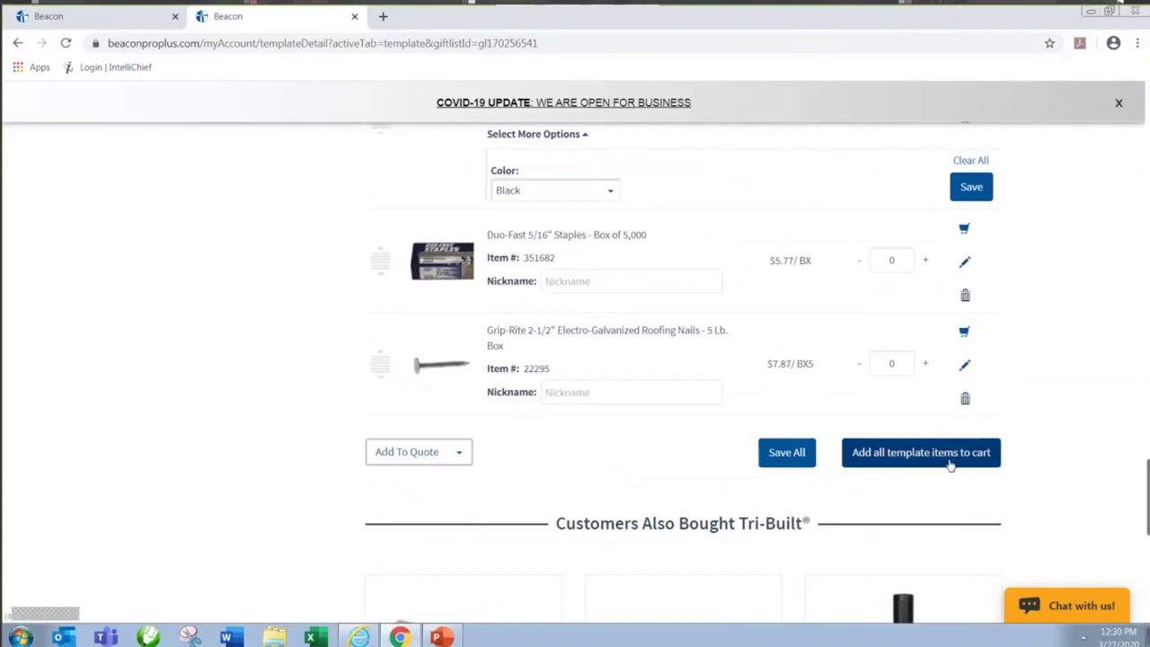
click(949, 464)
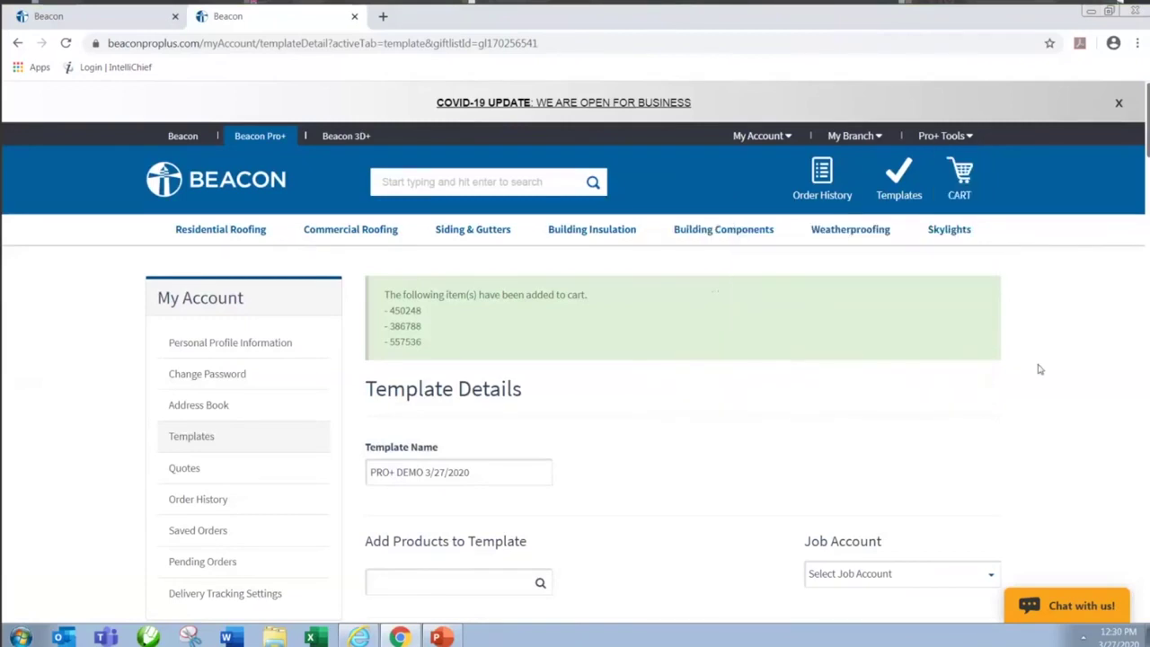
Search the catalog for "oak" and open the suggested Owens Corning Oakridge Shingles product page
scroll(1041, 368, down, 4)
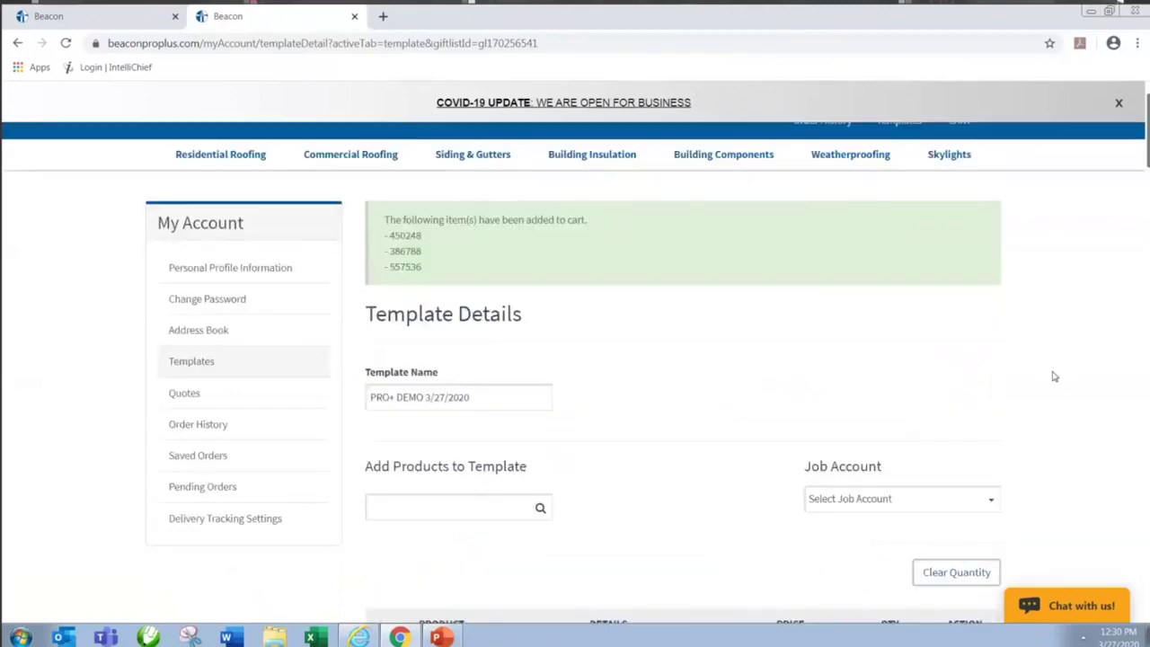
scroll(1055, 376, up, 1)
click(470, 184)
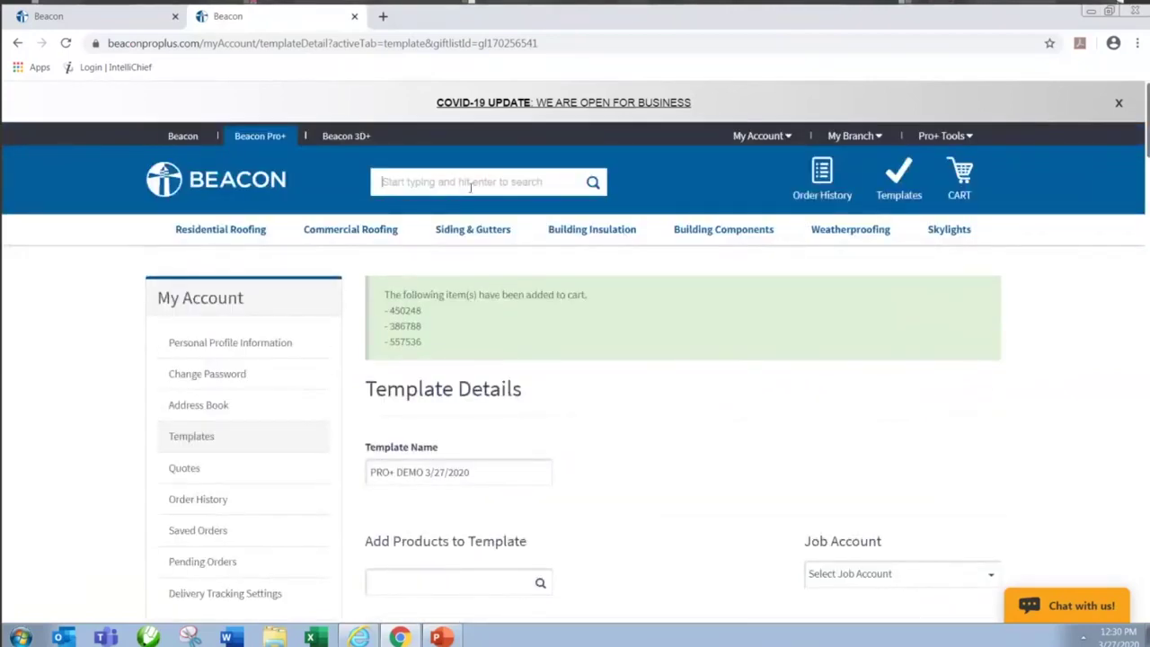
text(oak)
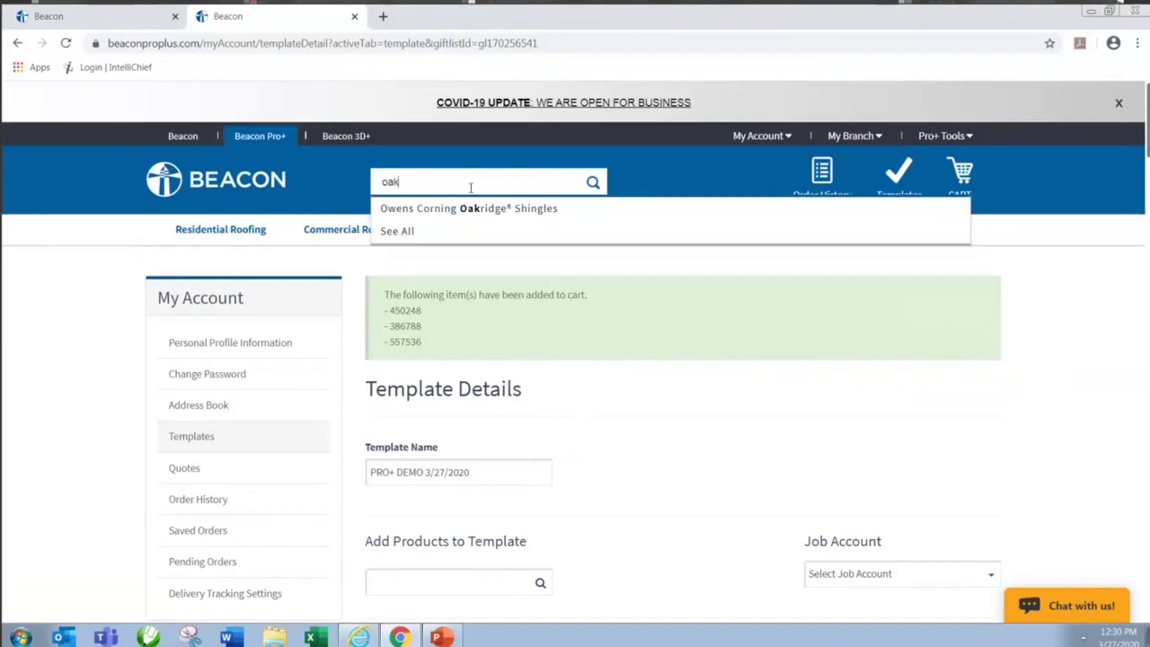
click(464, 208)
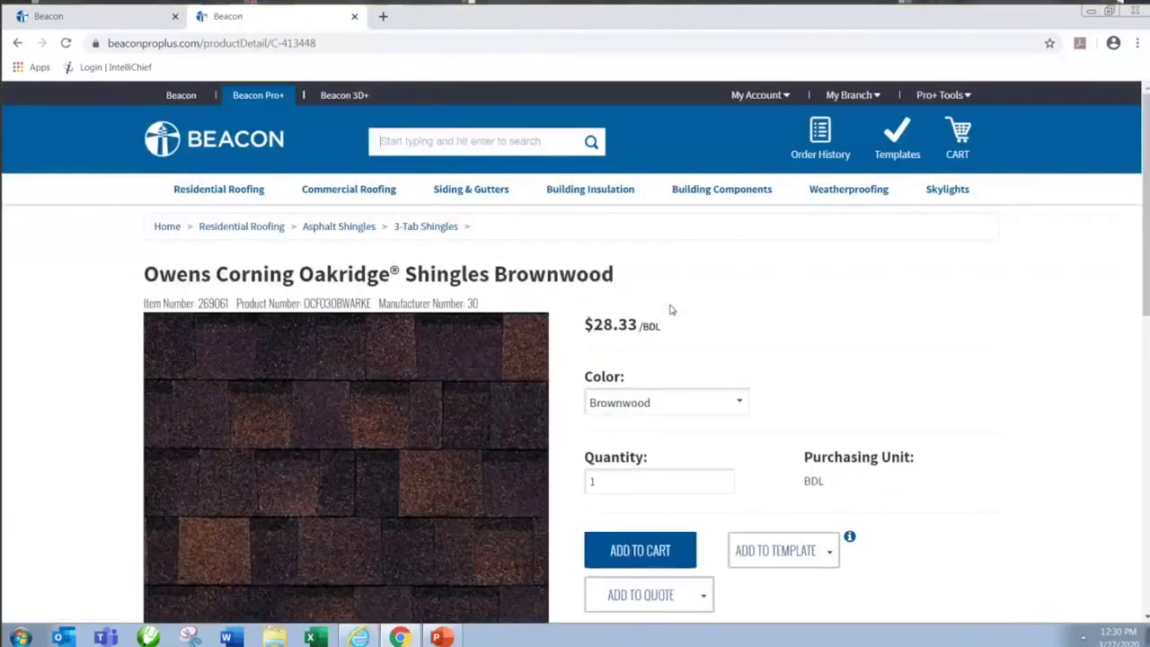
Examine the template choices for adding the Oakridge Brownwood shingles, including the Create New Template option
scroll(665, 377, down, 1)
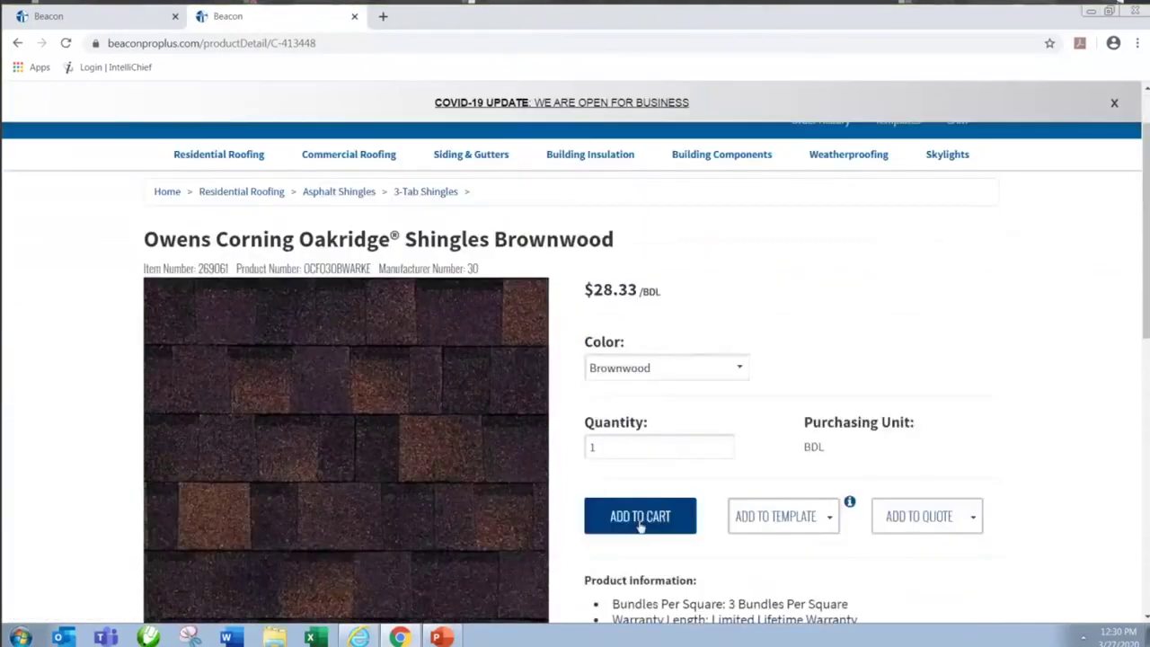
click(832, 523)
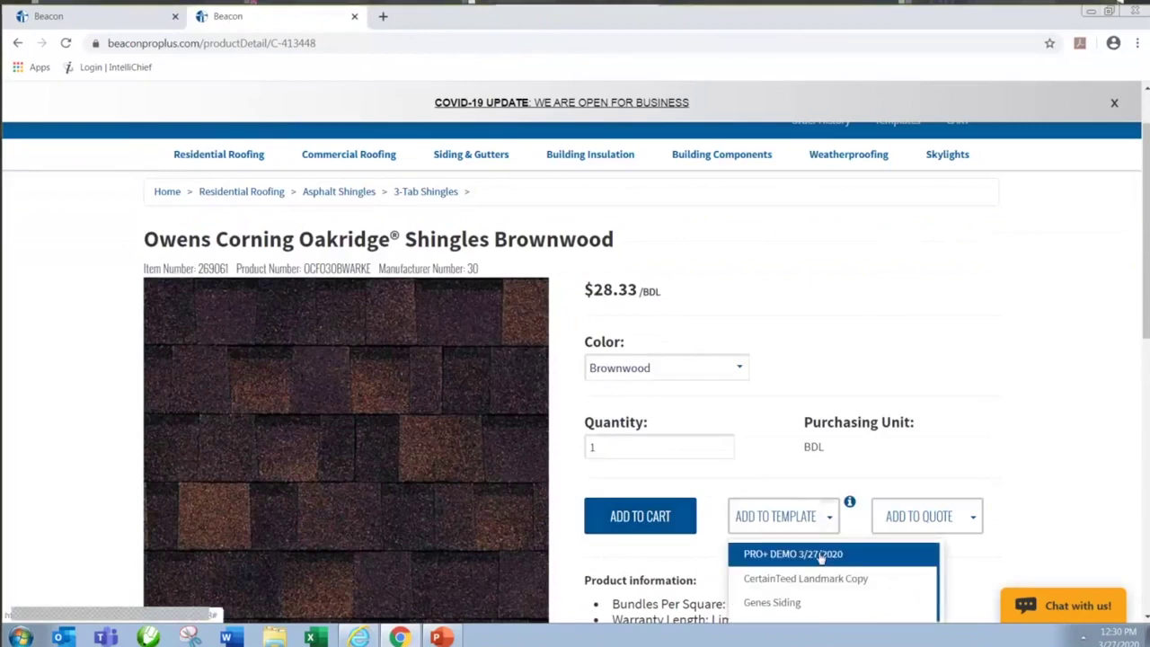
scroll(819, 560, down, 3)
click(1061, 419)
scroll(1061, 419, down, 1)
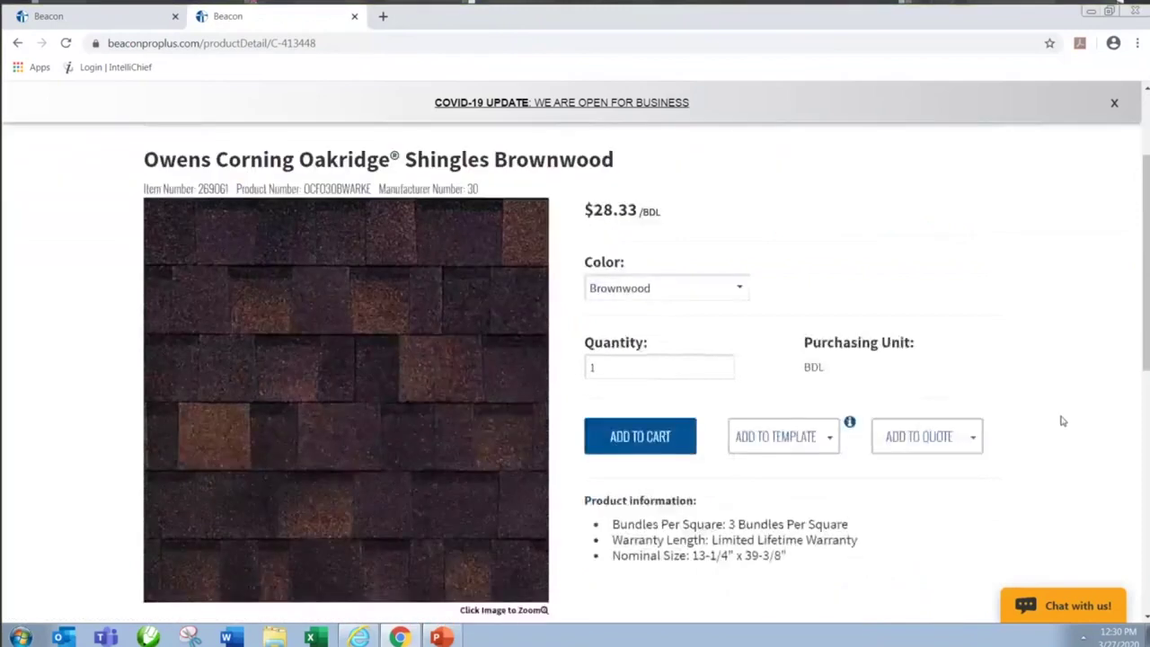
scroll(1061, 421, down, 1)
click(831, 367)
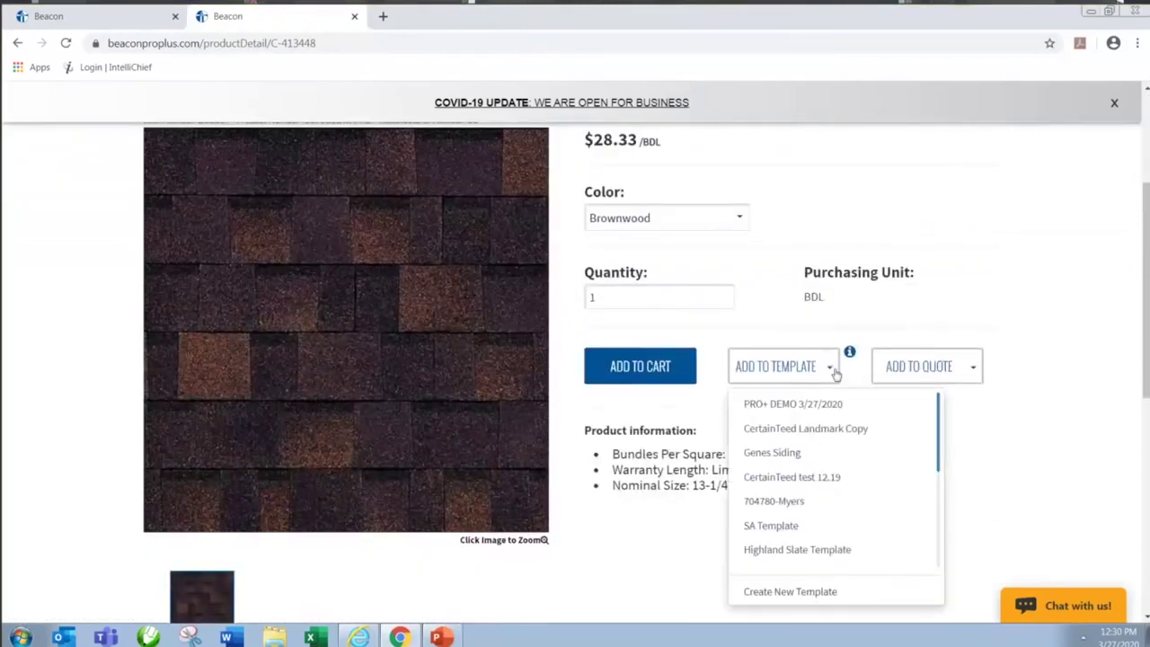
click(796, 593)
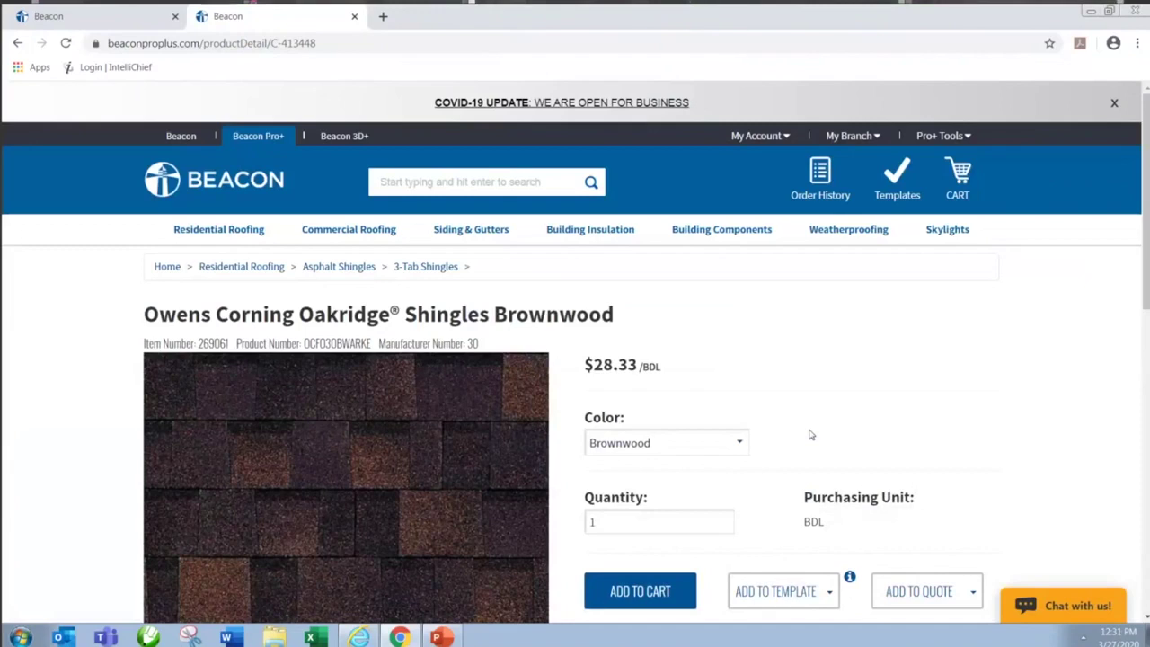
Return to the site's home page and look at the Perfect Order Templates banner
click(165, 183)
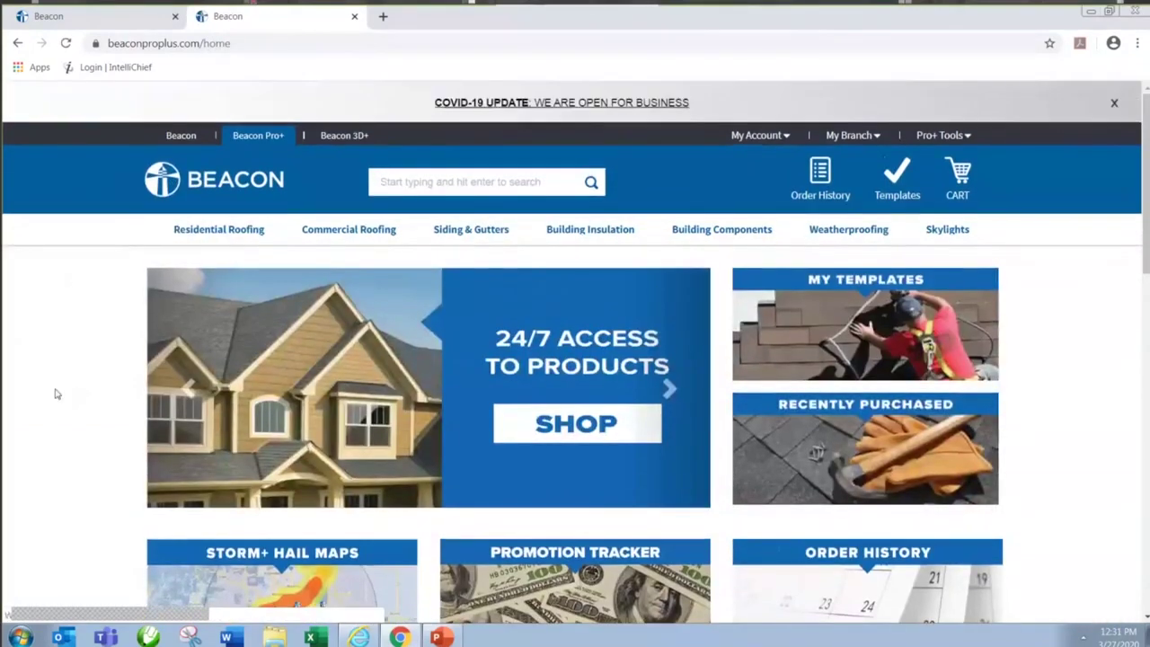
scroll(62, 397, down, 3)
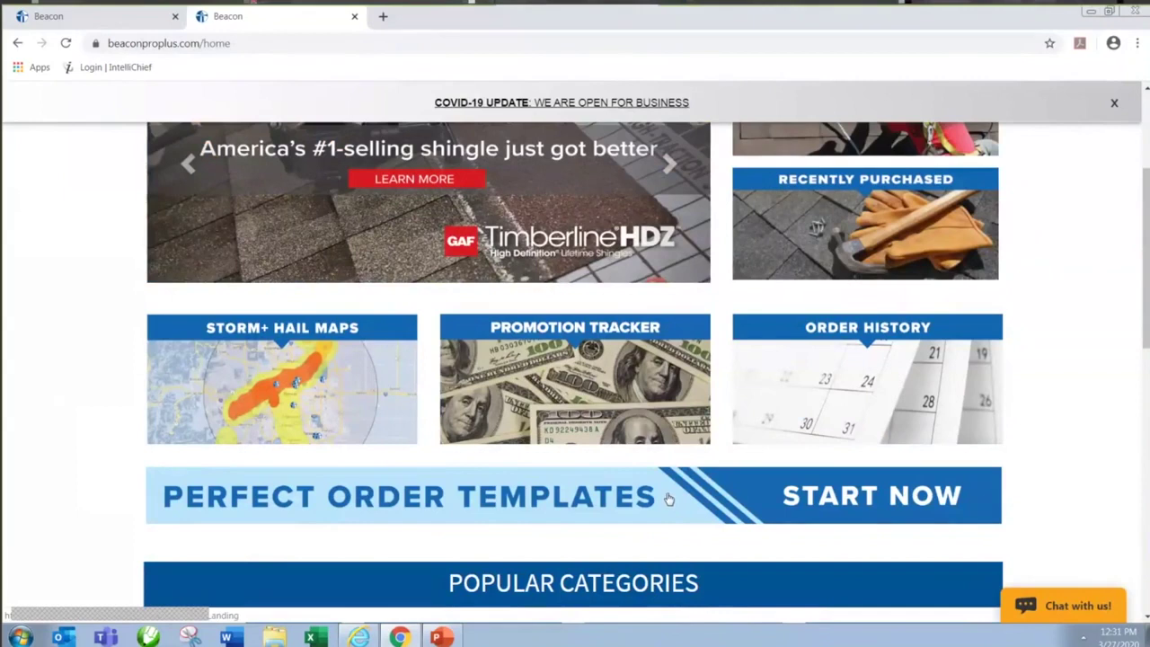
scroll(674, 494, up, 3)
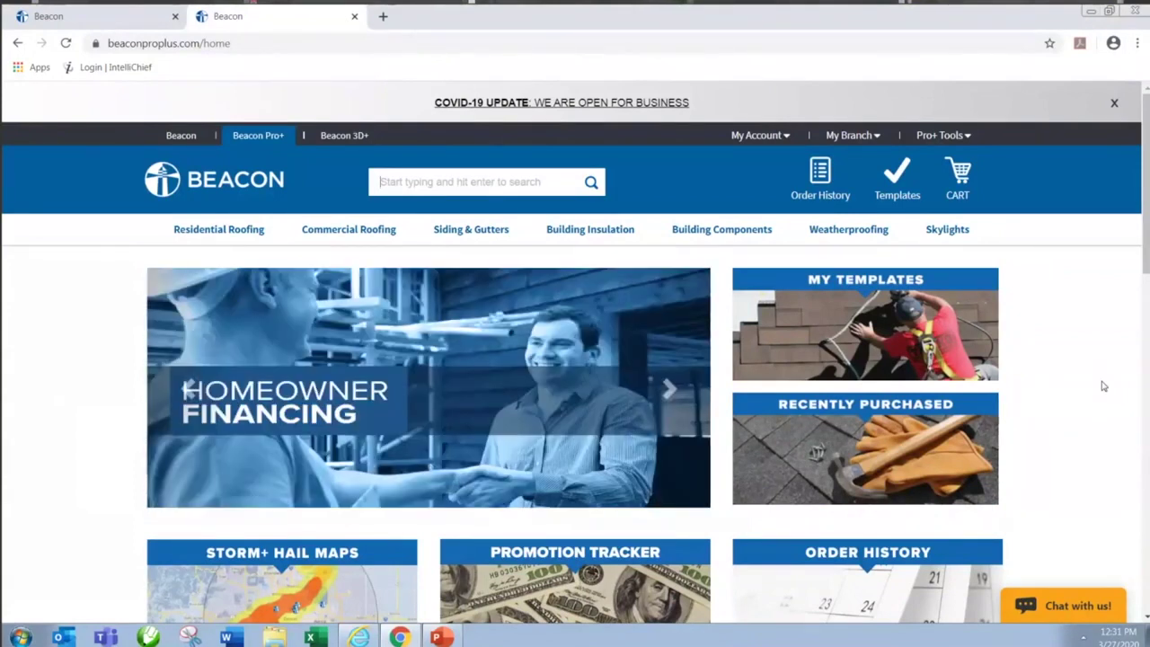
Open the order history and look through the order list with its details, amounts and statuses
click(816, 182)
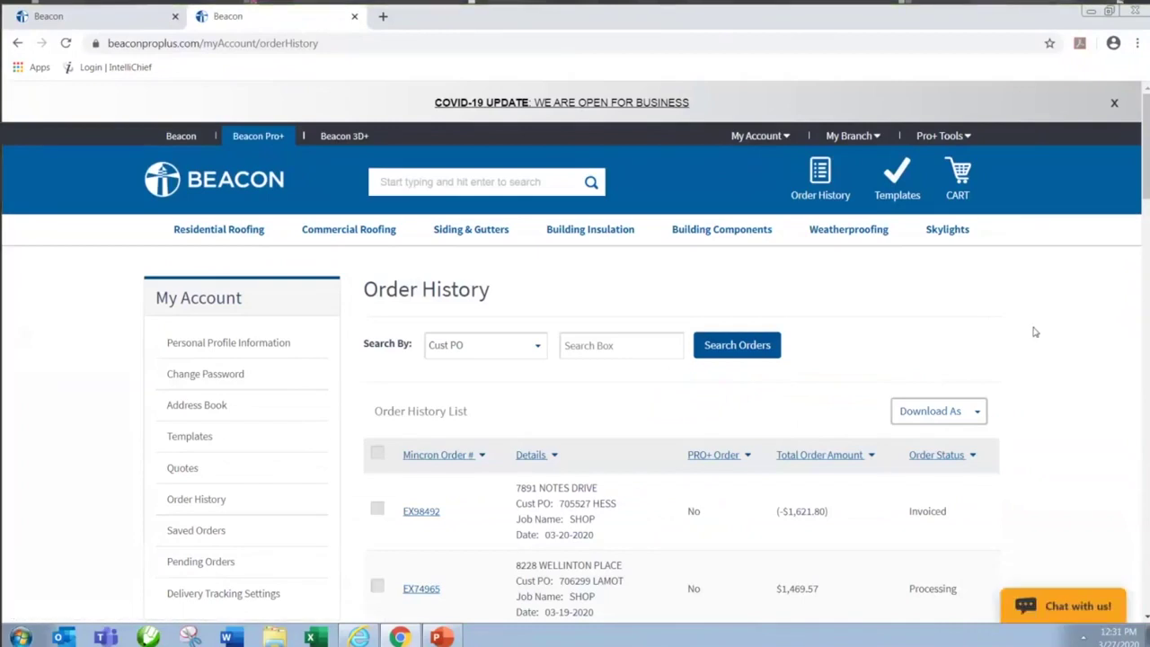
scroll(1035, 333, down, 3)
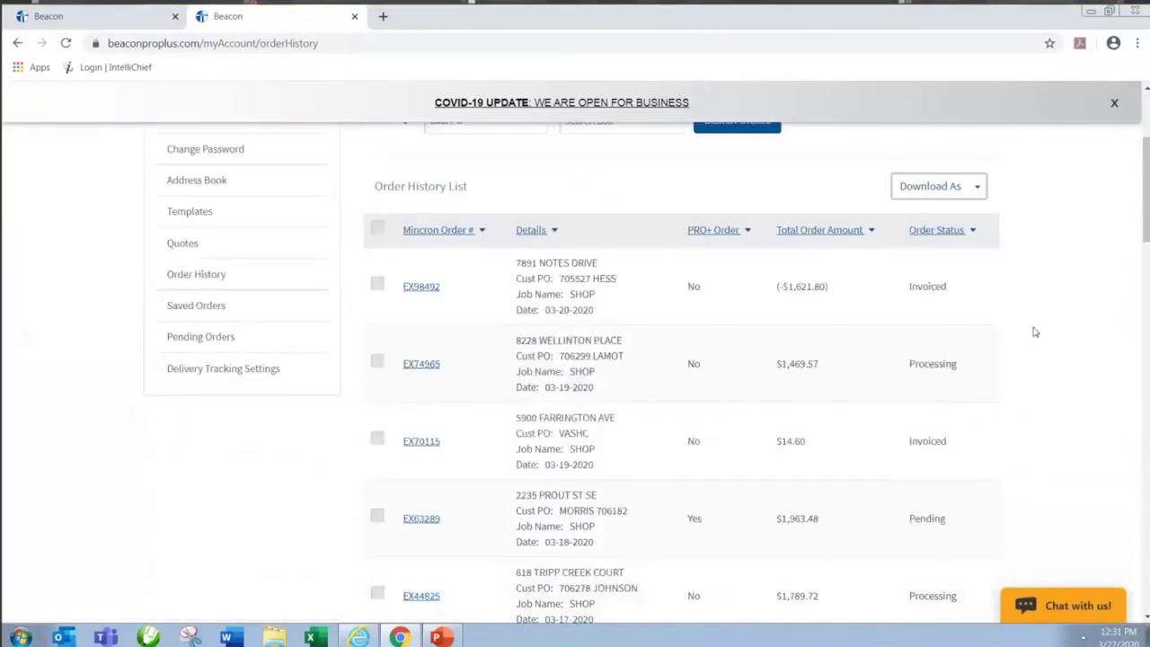
scroll(1034, 332, up, 2)
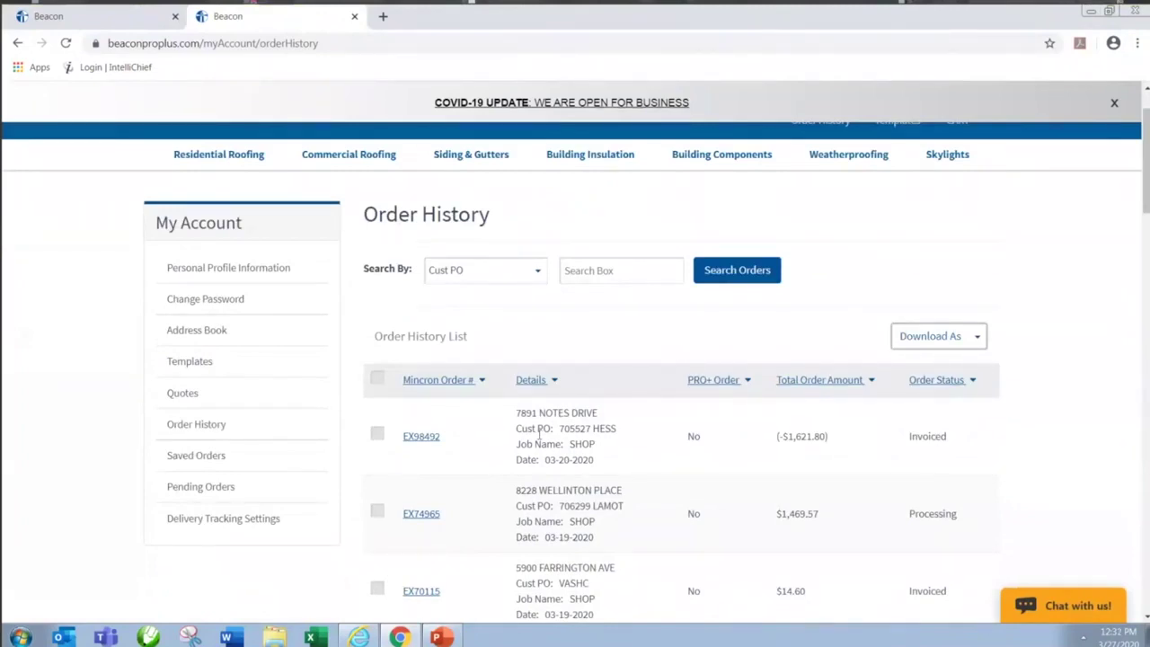
Check the order history's Search By options and open the Pro+ order dated 03-12-2020
click(537, 272)
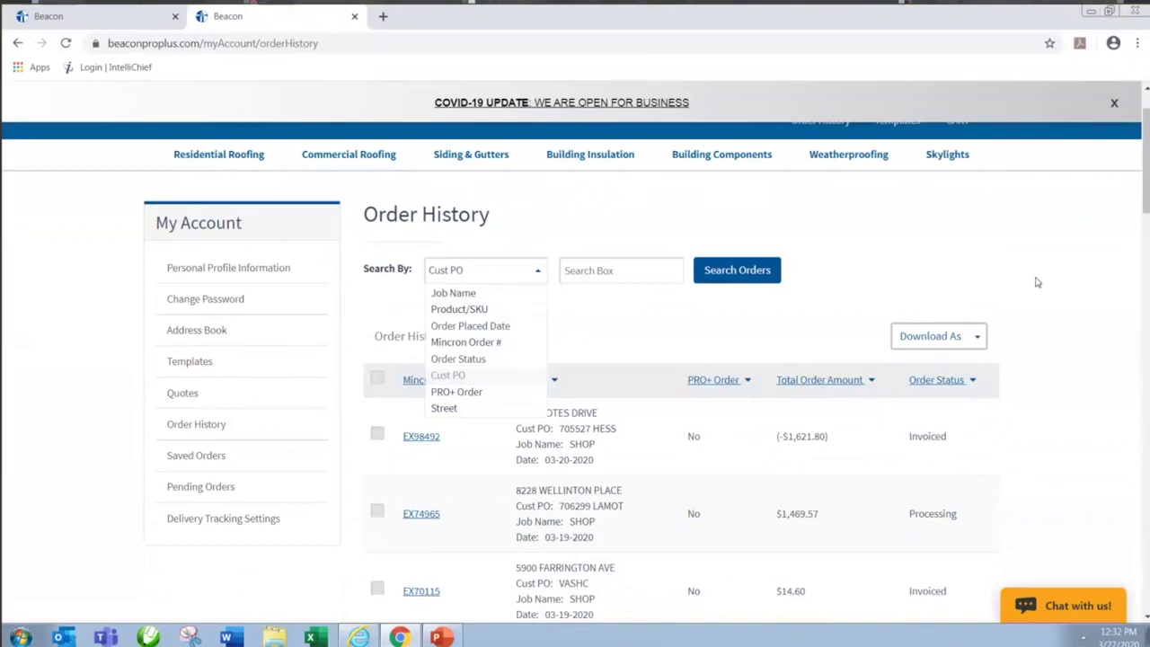
click(1031, 315)
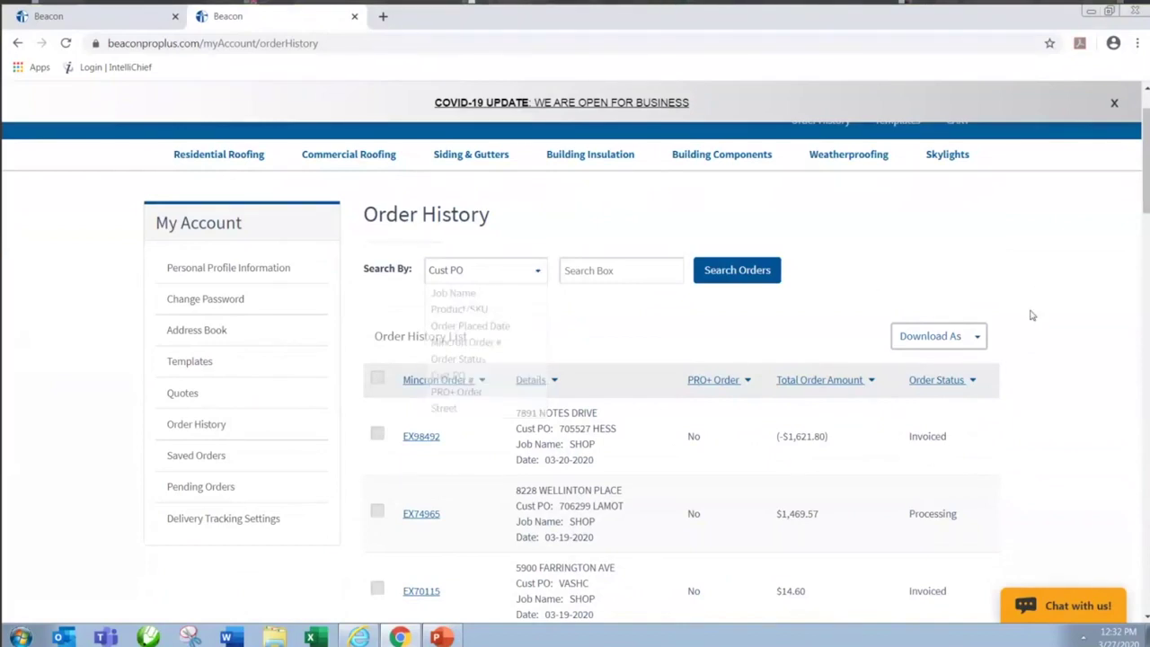
scroll(1033, 359, down, 5)
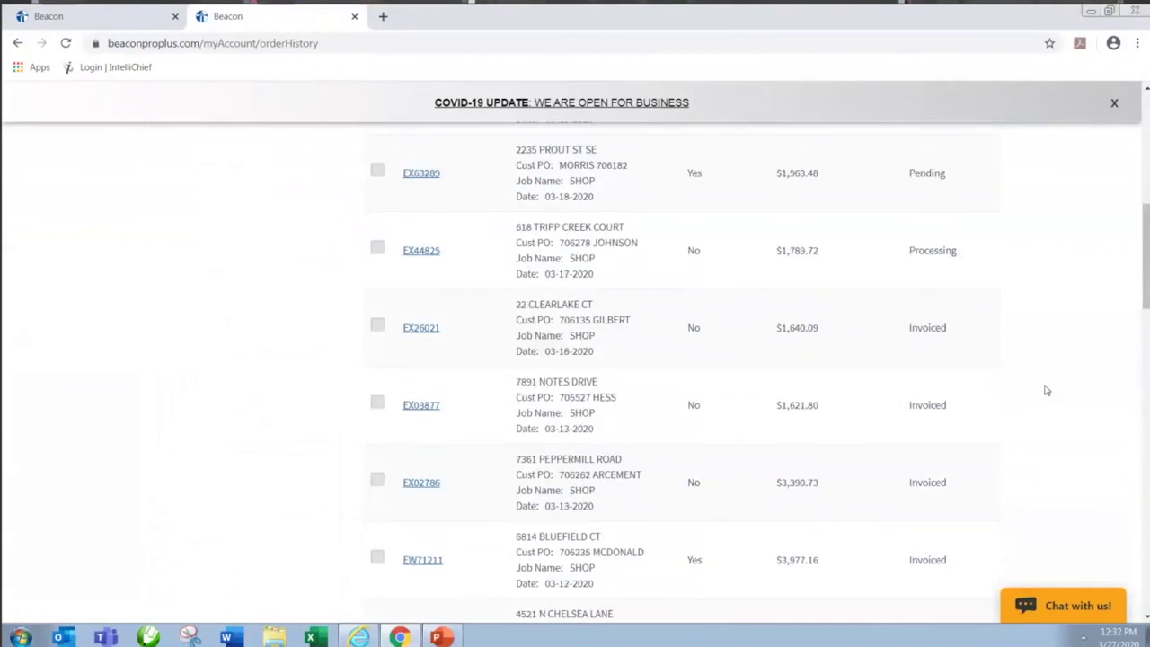
scroll(1045, 390, down, 1)
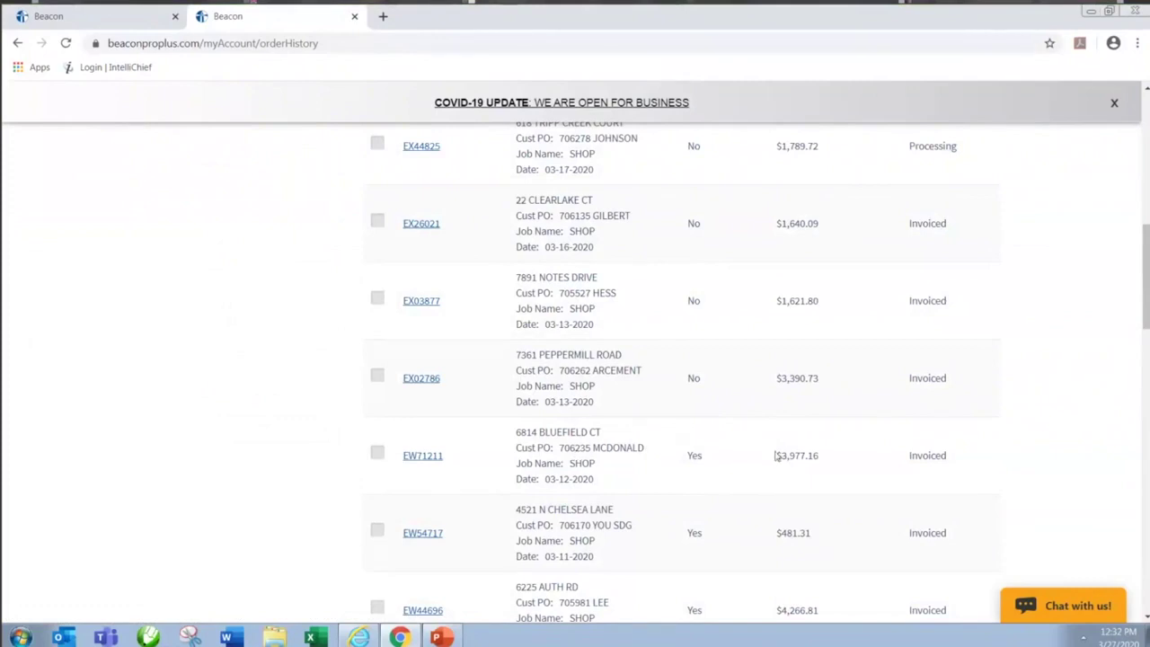
click(429, 458)
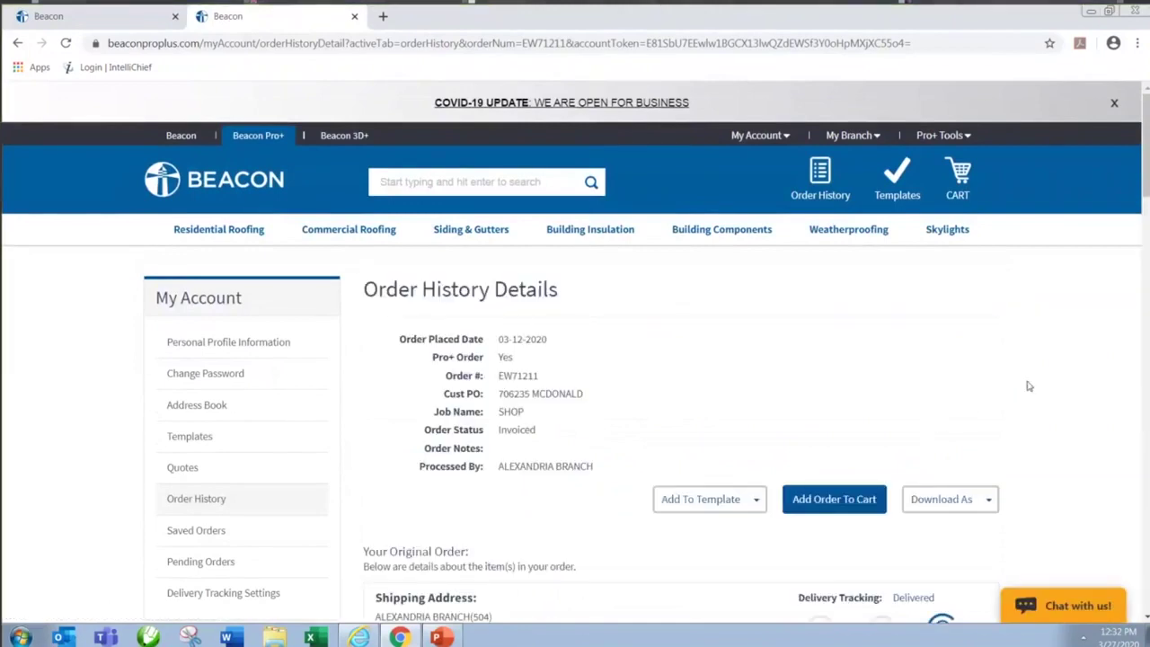
Review the order's header details and its PDF and Excel download options, including Show Price
scroll(1027, 385, down, 1)
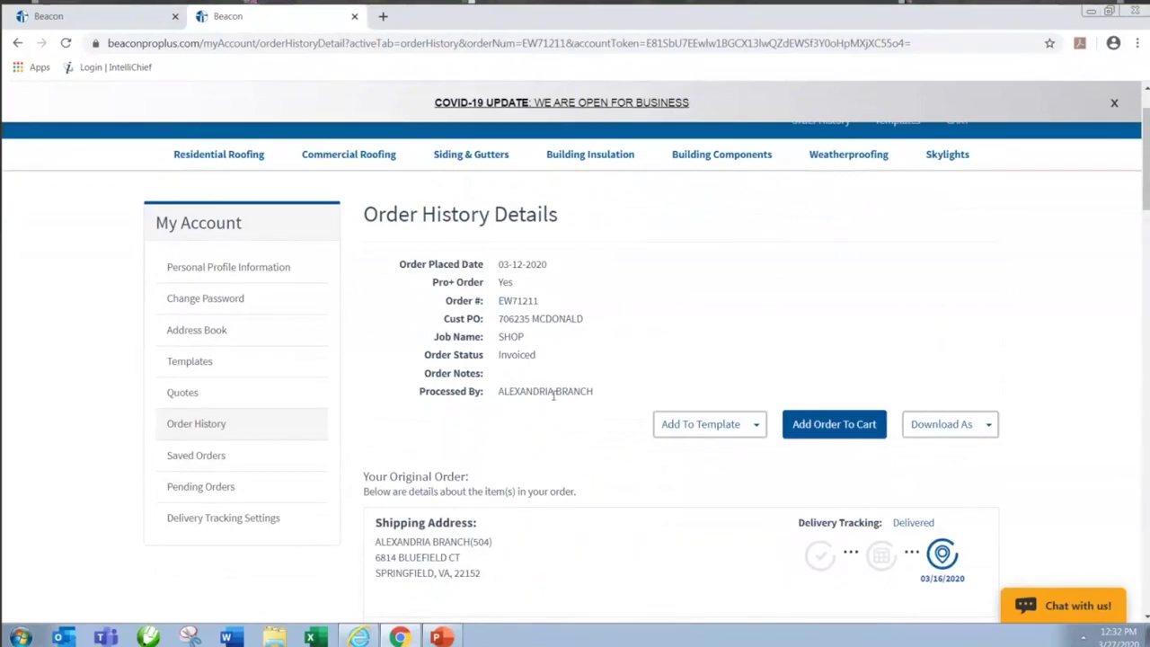
scroll(553, 395, down, 1)
click(989, 352)
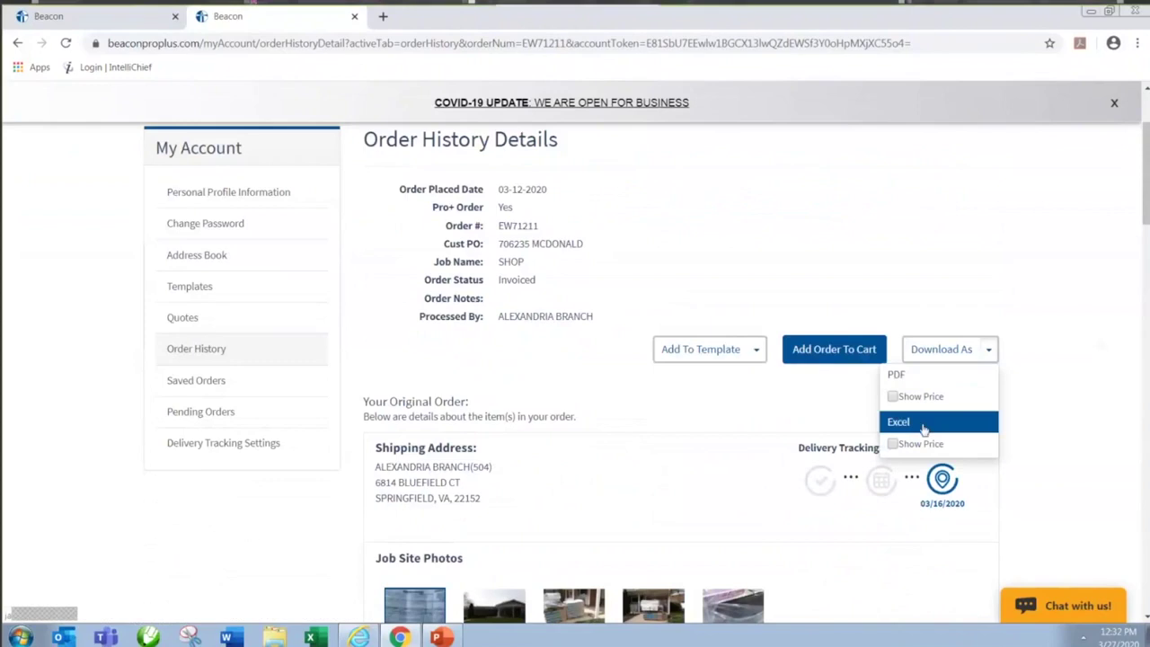
click(1069, 431)
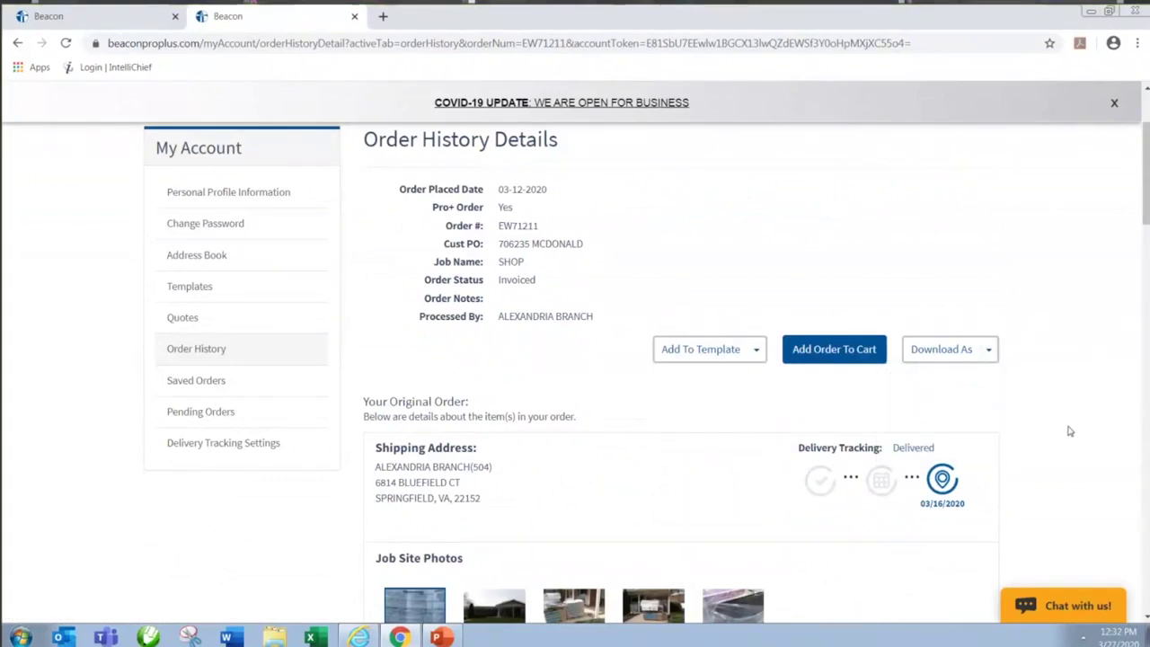
View the order's delivery tracking and browse its job site photos from the third one onward, closing the viewer at the end
scroll(1069, 429, down, 2)
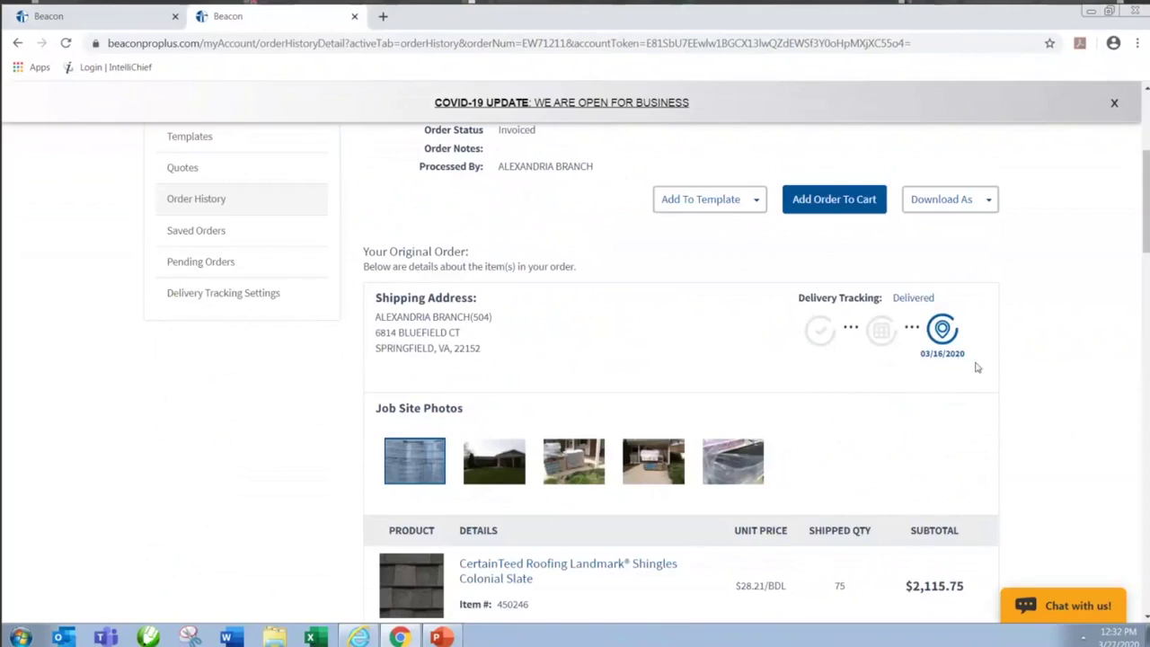
scroll(977, 366, down, 1)
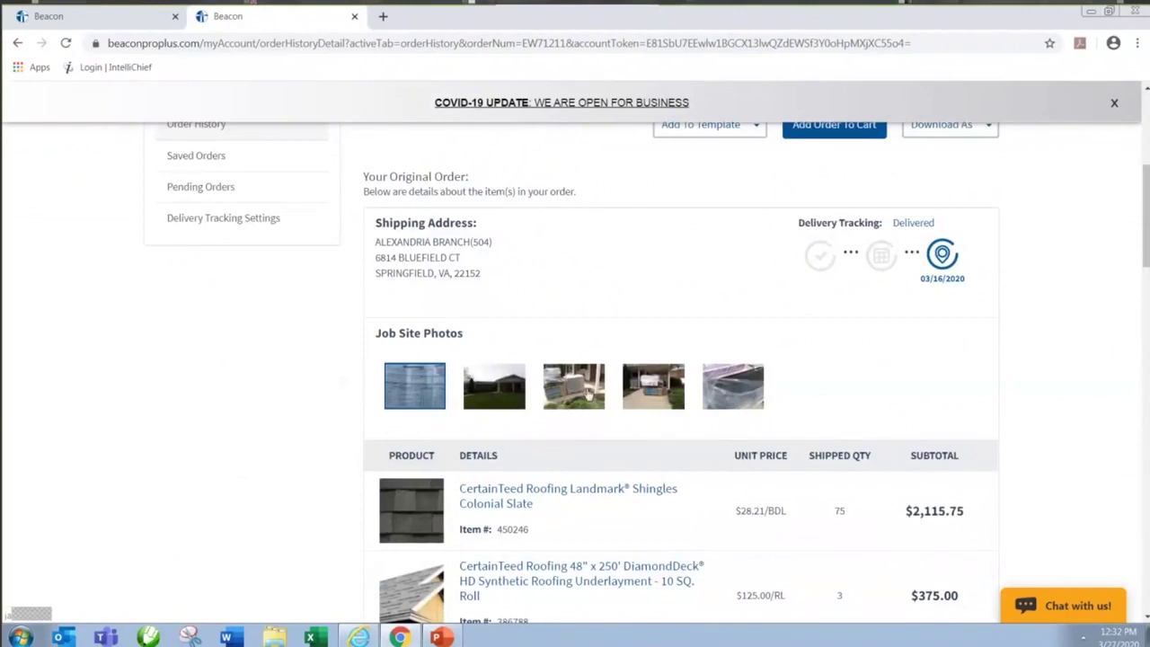
click(588, 390)
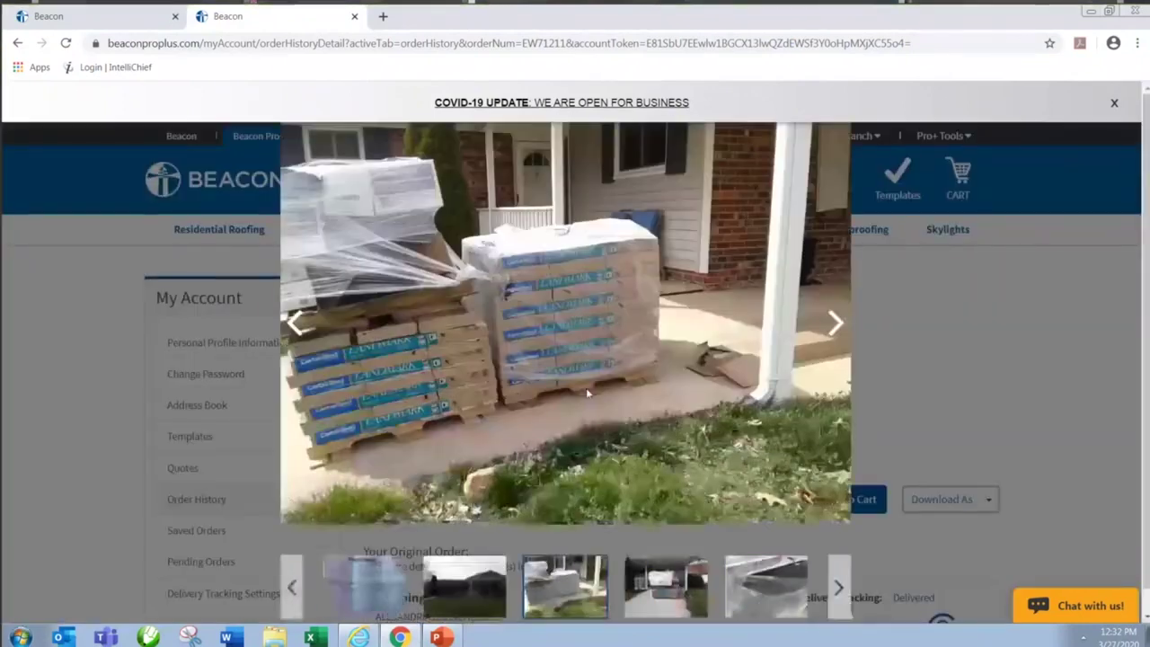
click(834, 325)
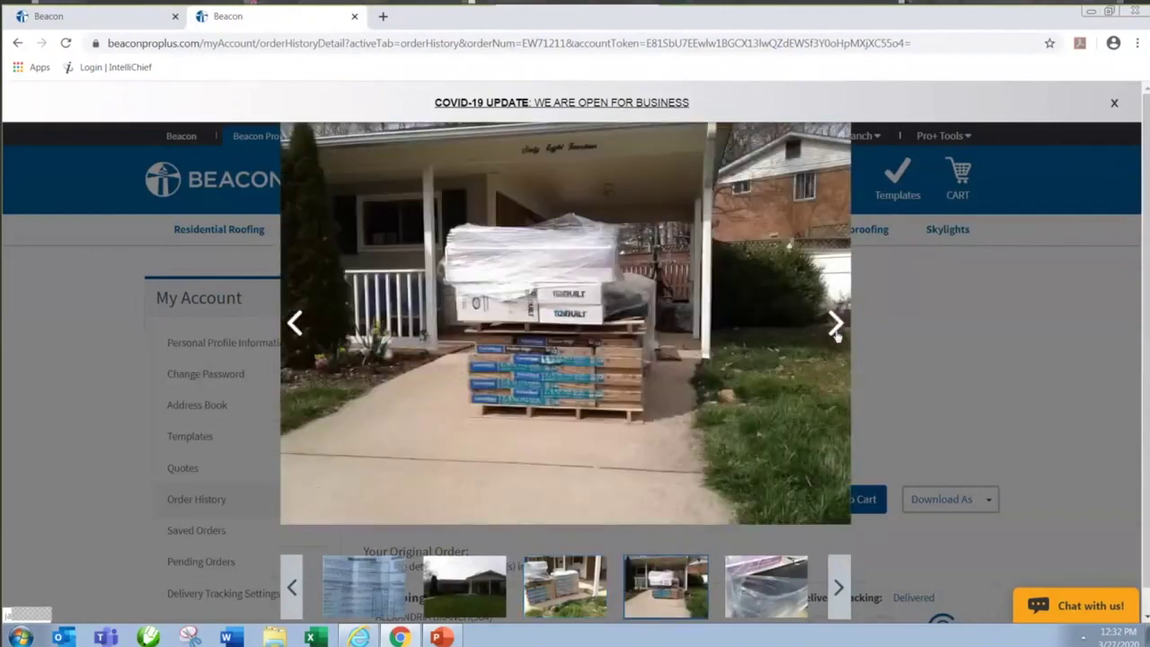
click(834, 326)
click(835, 325)
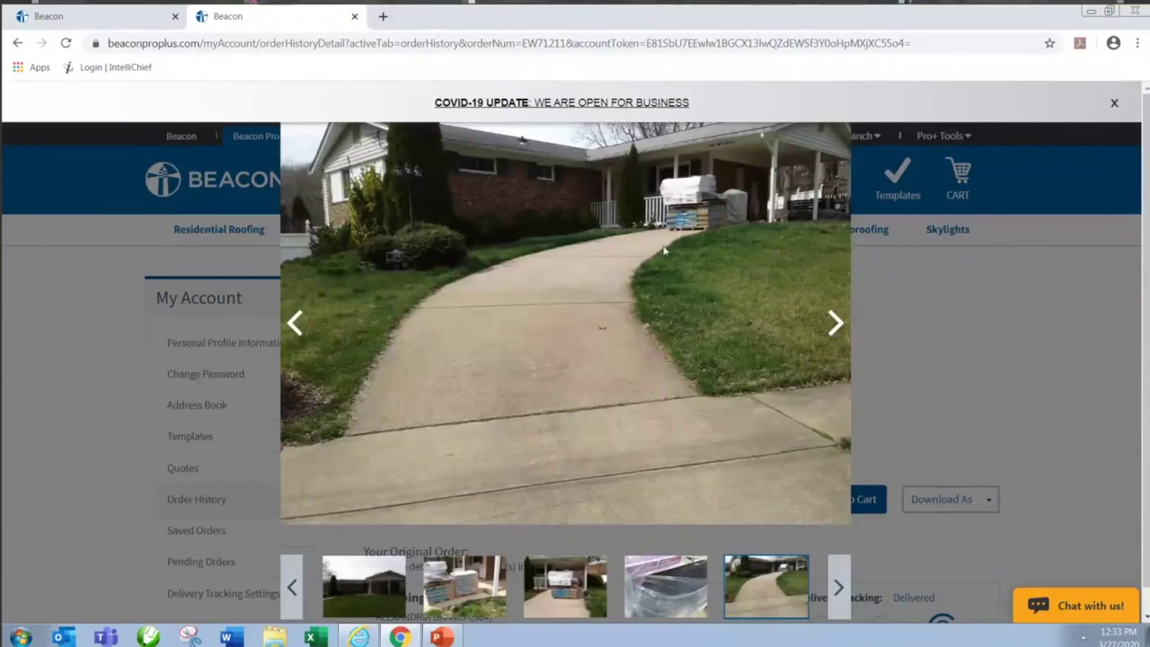
click(1062, 378)
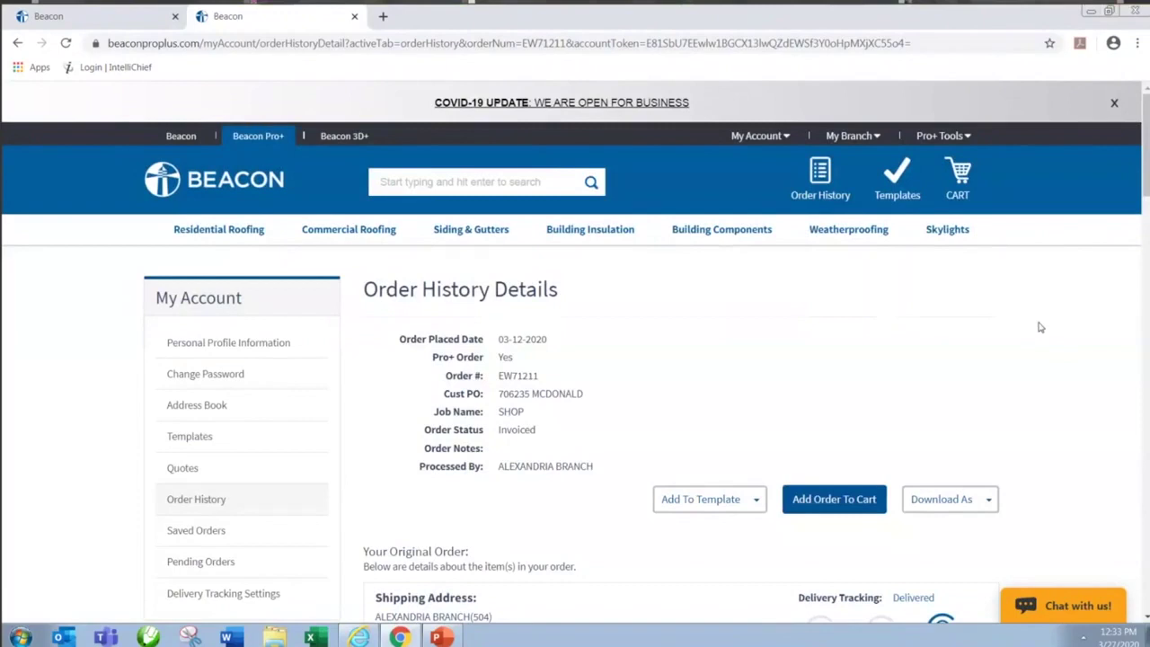
Open the CertainTeed Landmark Shingles Colonial Slate product page from the ordered items and return to the order details
scroll(1042, 328, down, 6)
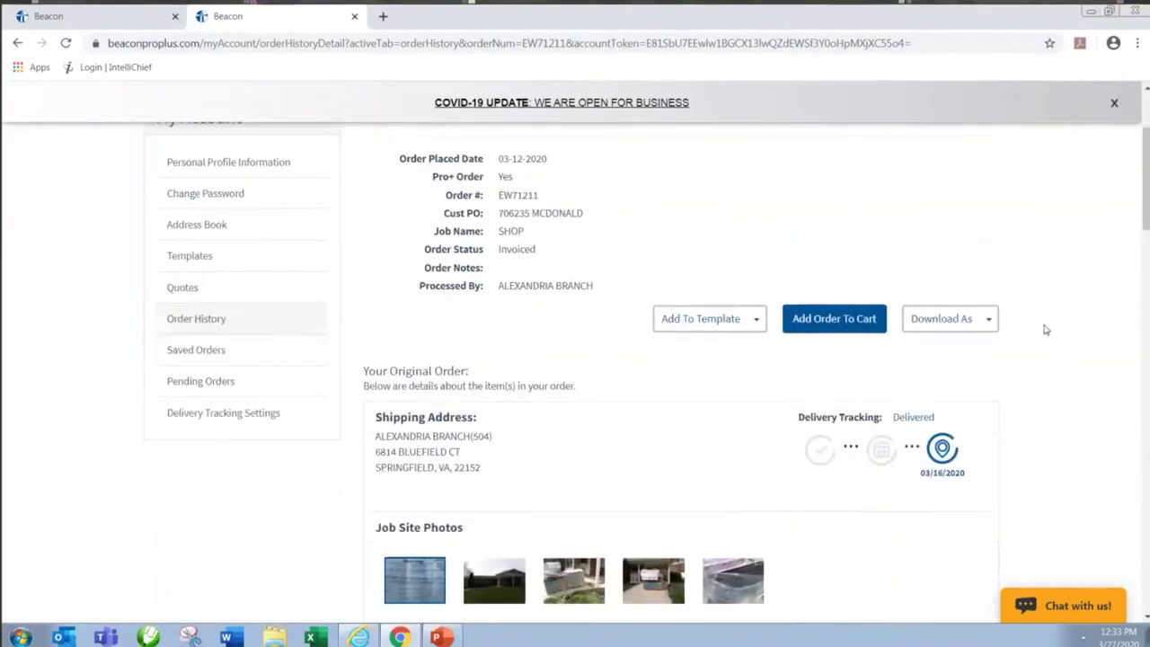
scroll(1053, 327, down, 1)
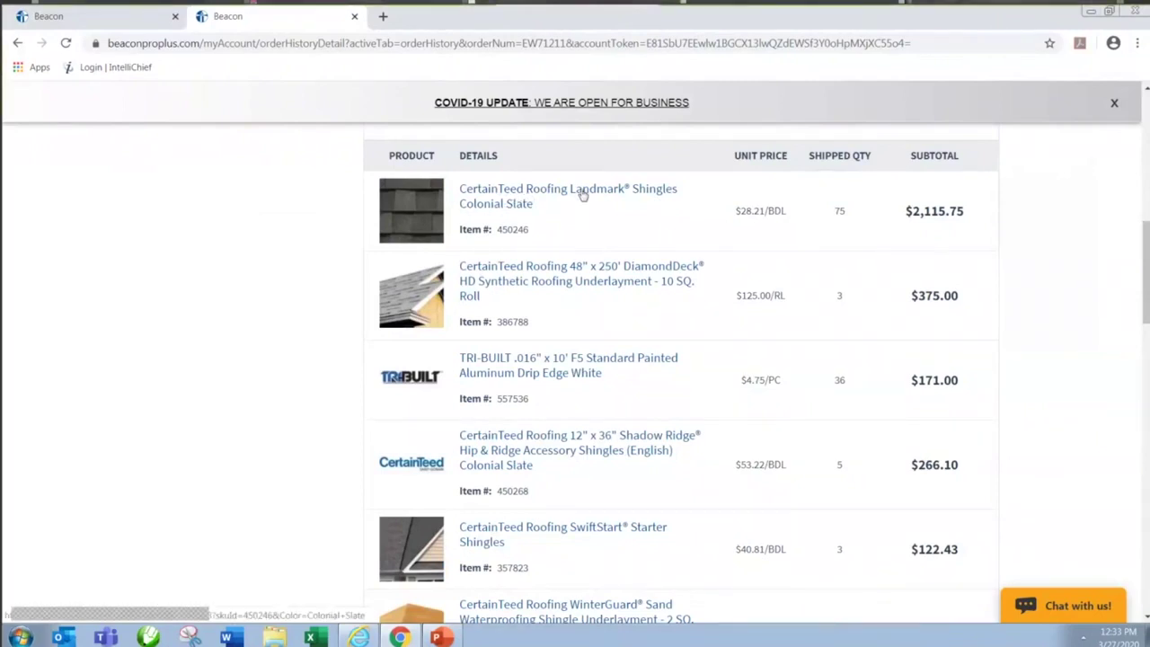
click(531, 199)
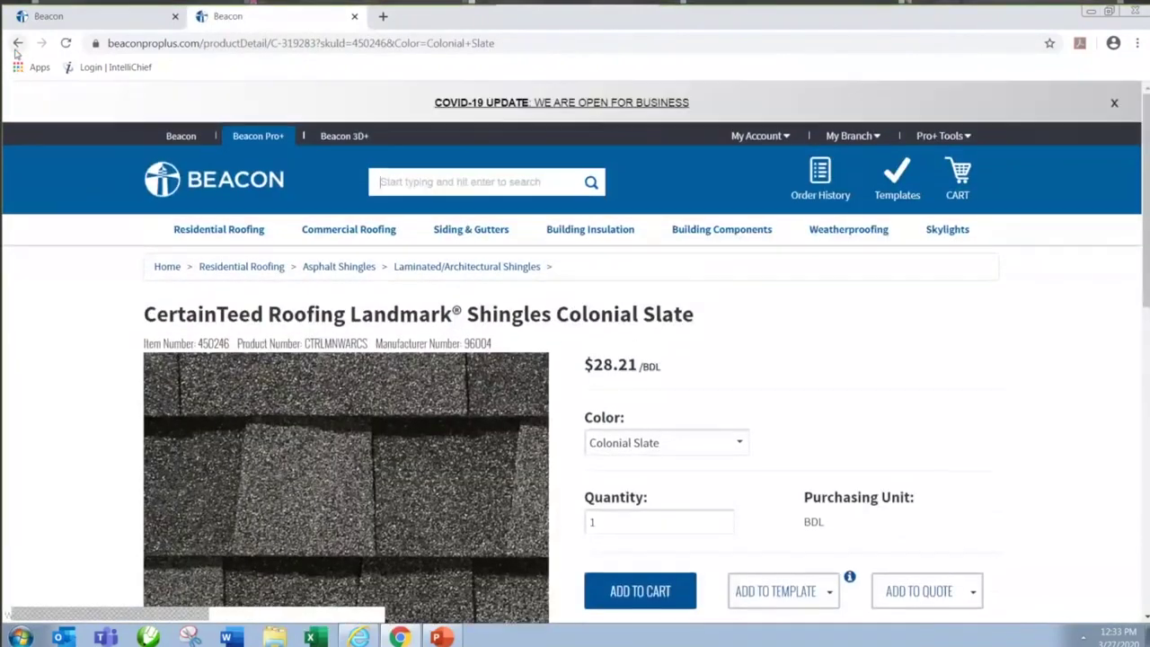
click(17, 44)
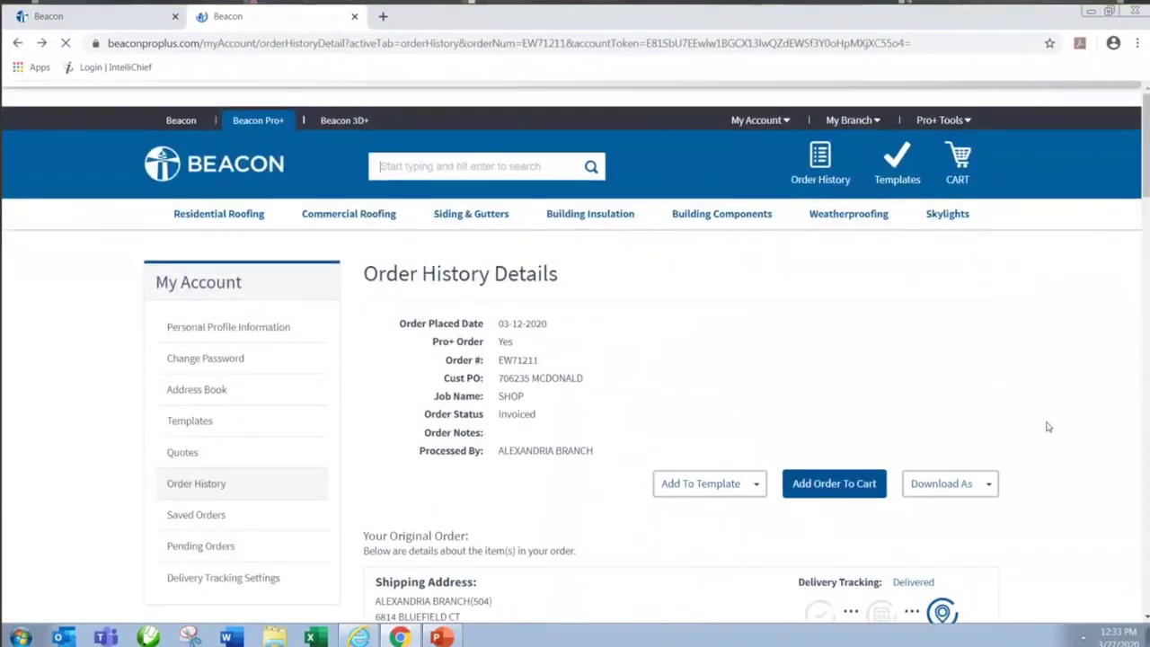
Look through the order details again, covering the item list, job site photos, delivery tracking and the template, cart and download options
scroll(1047, 427, down, 2)
scroll(1047, 427, down, 3)
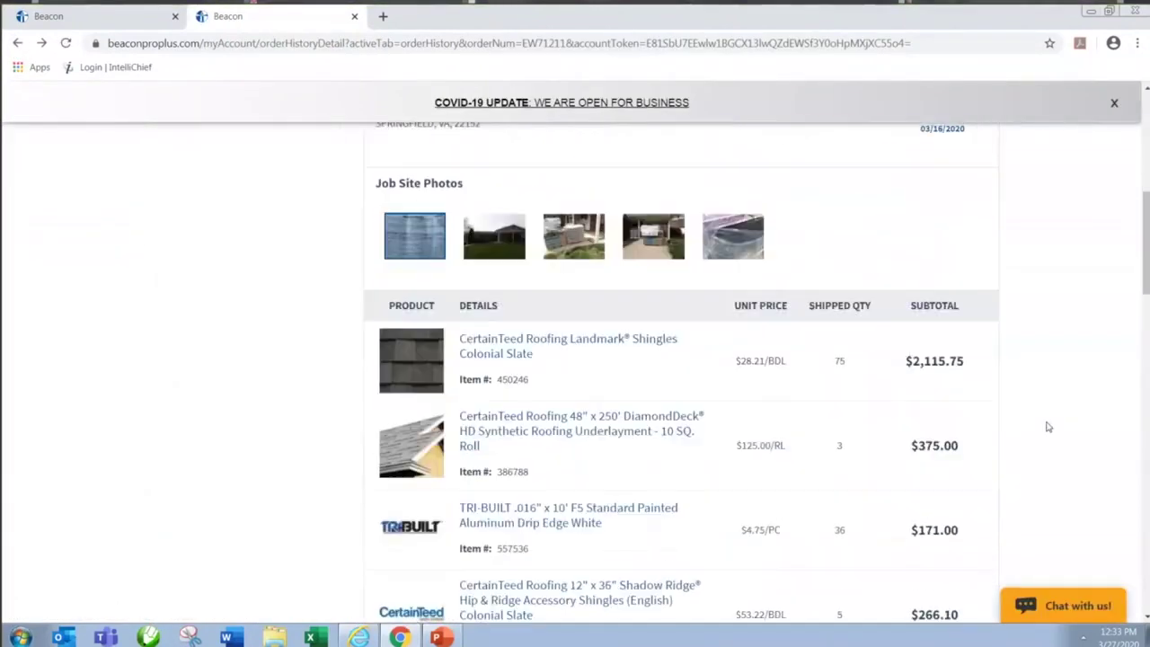
scroll(1048, 426, up, 2)
scroll(1060, 412, up, 3)
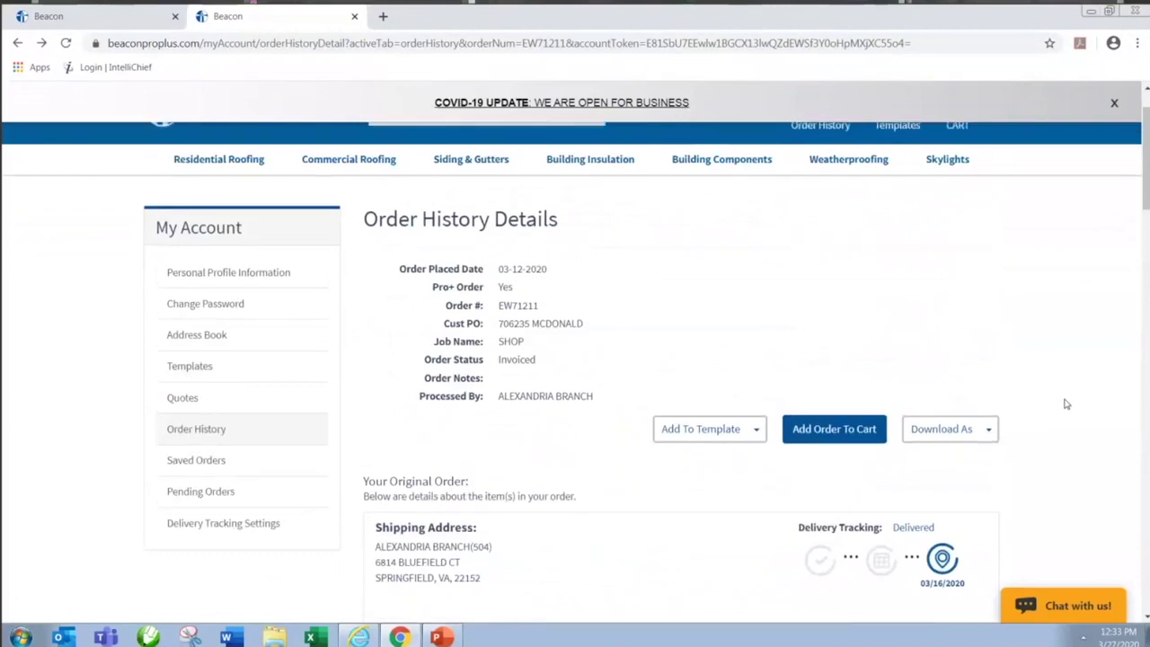
scroll(1067, 404, up, 1)
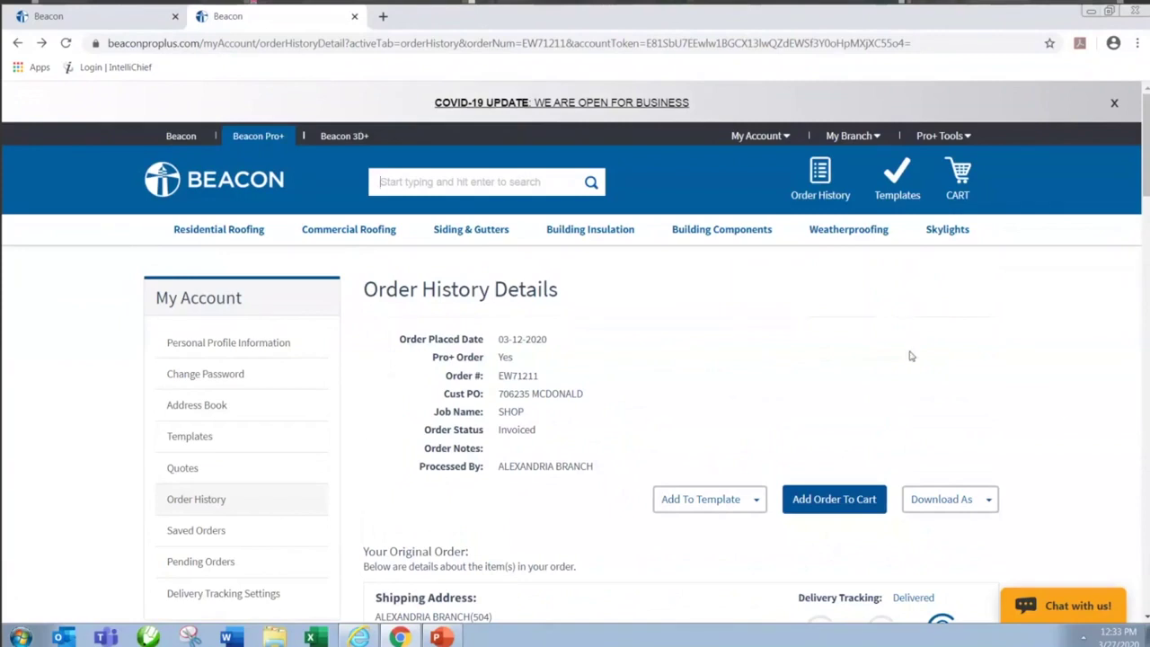
scroll(961, 371, down, 1)
scroll(1021, 426, down, 2)
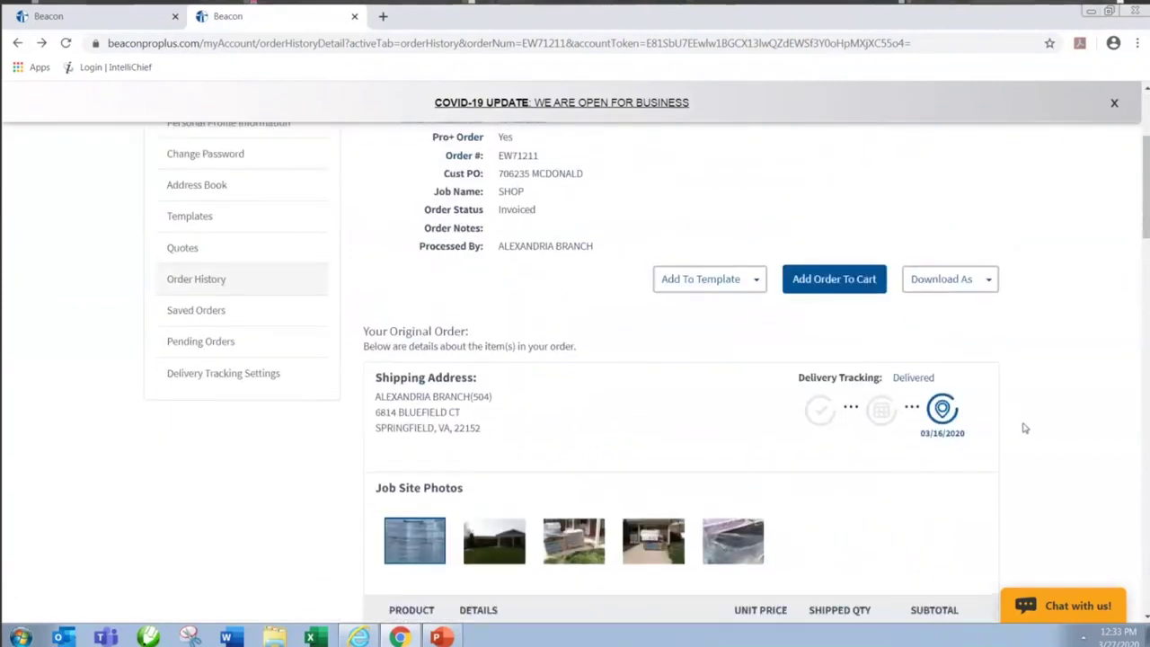
scroll(1025, 428, up, 3)
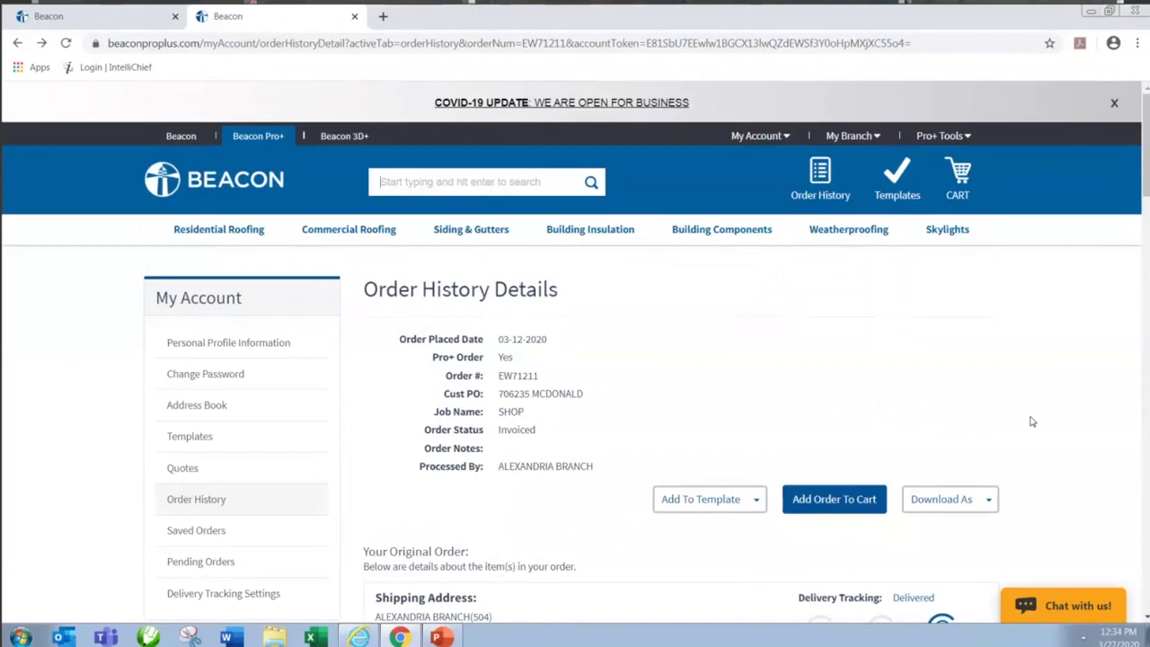
Return to the site's home page and open the Promotion Tracker
click(254, 196)
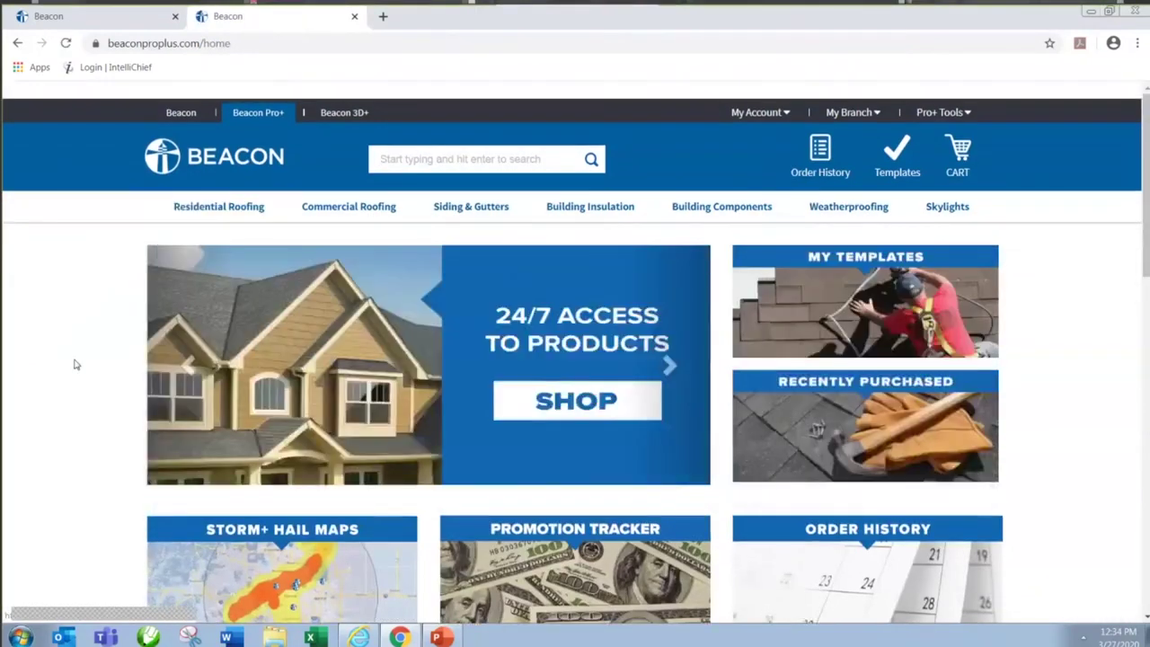
scroll(79, 359, down, 2)
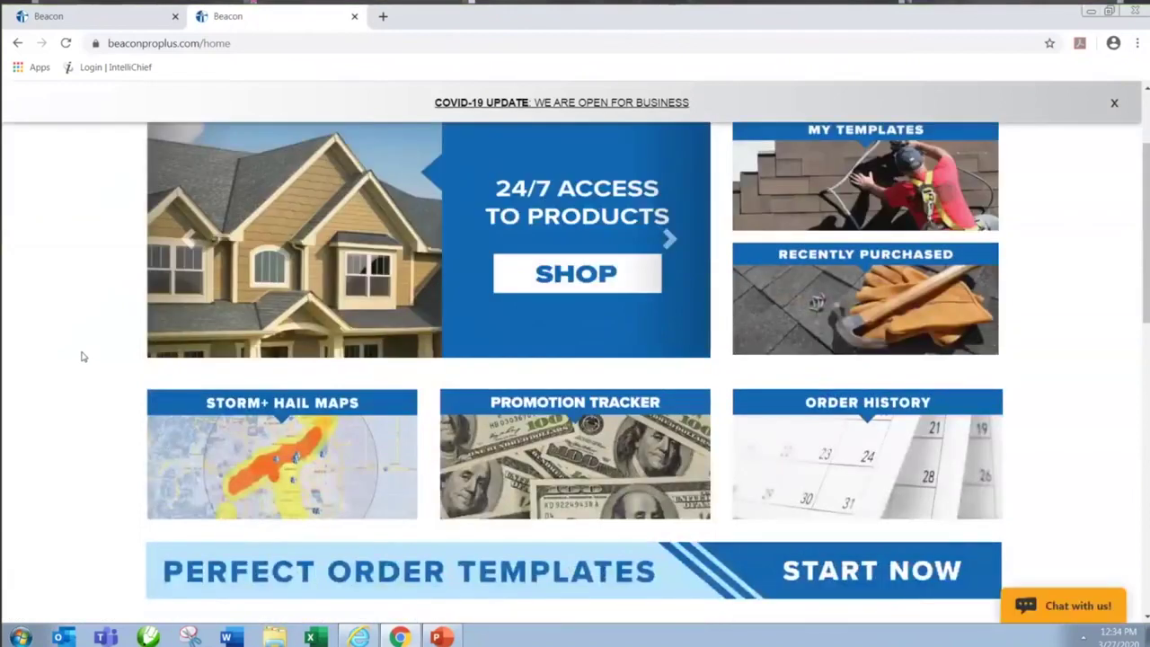
scroll(81, 357, up, 1)
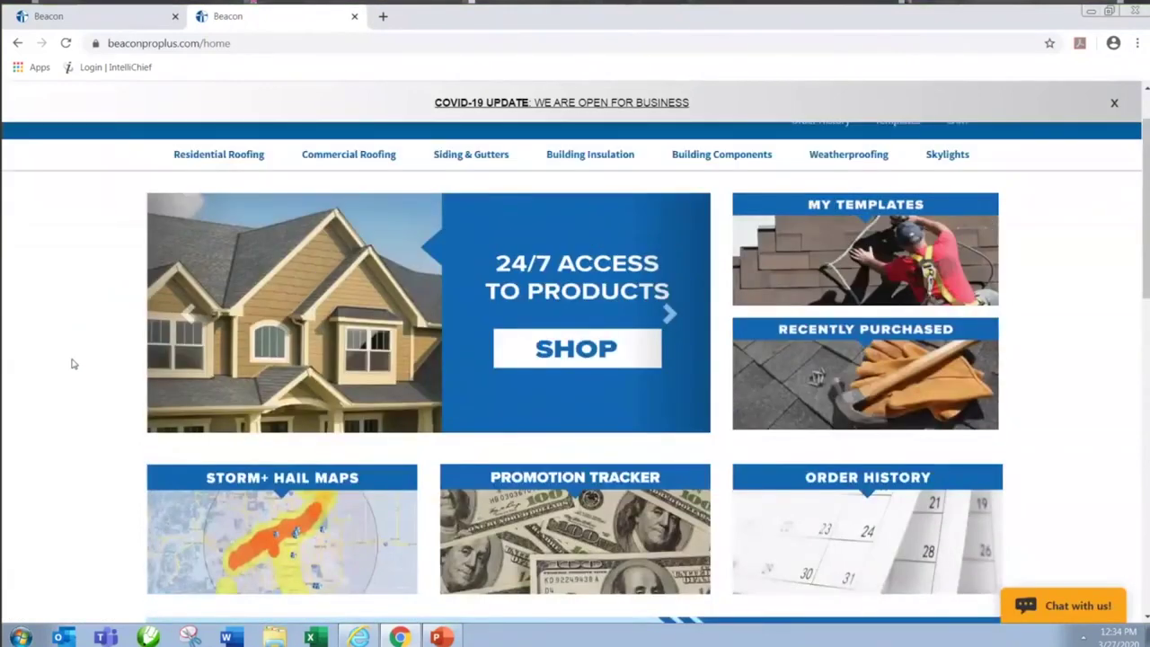
click(589, 521)
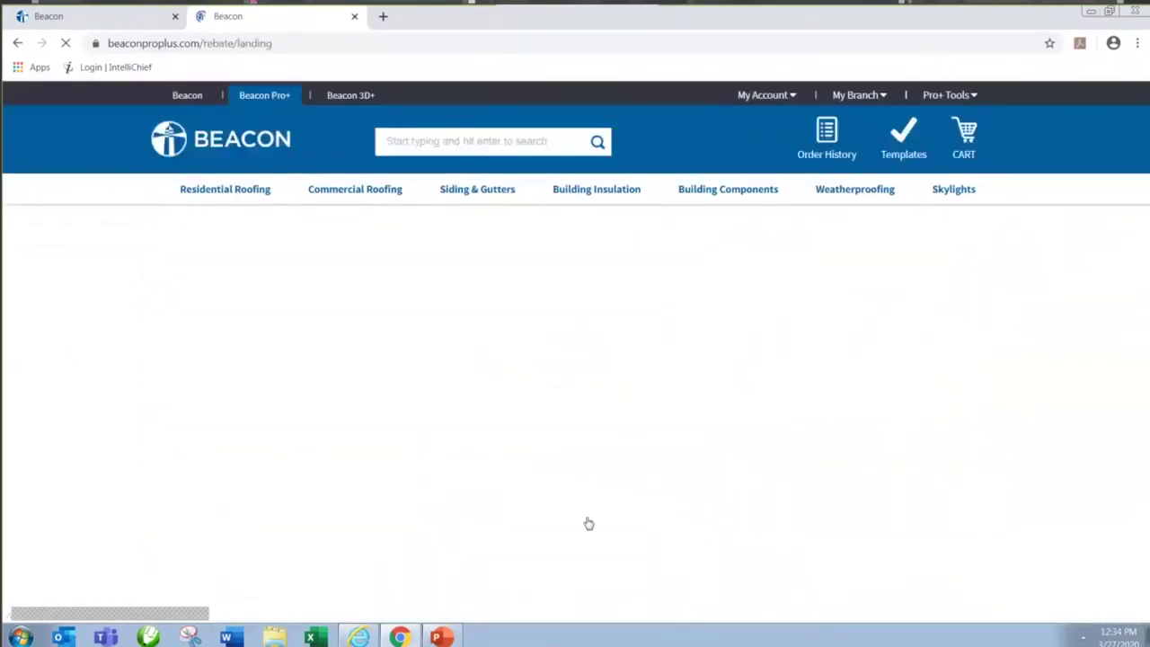
Open the Owens Corning Rewards 2020 form from the contractor rewards list and examine its registration fields and terms
scroll(337, 482, down, 2)
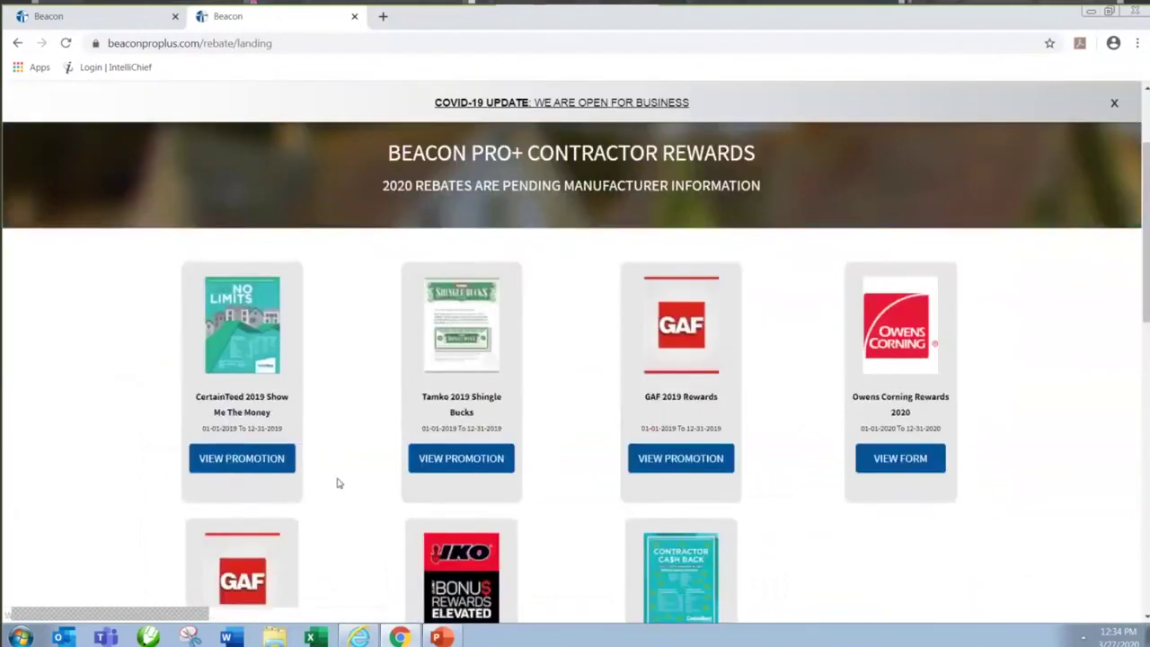
scroll(337, 483, down, 1)
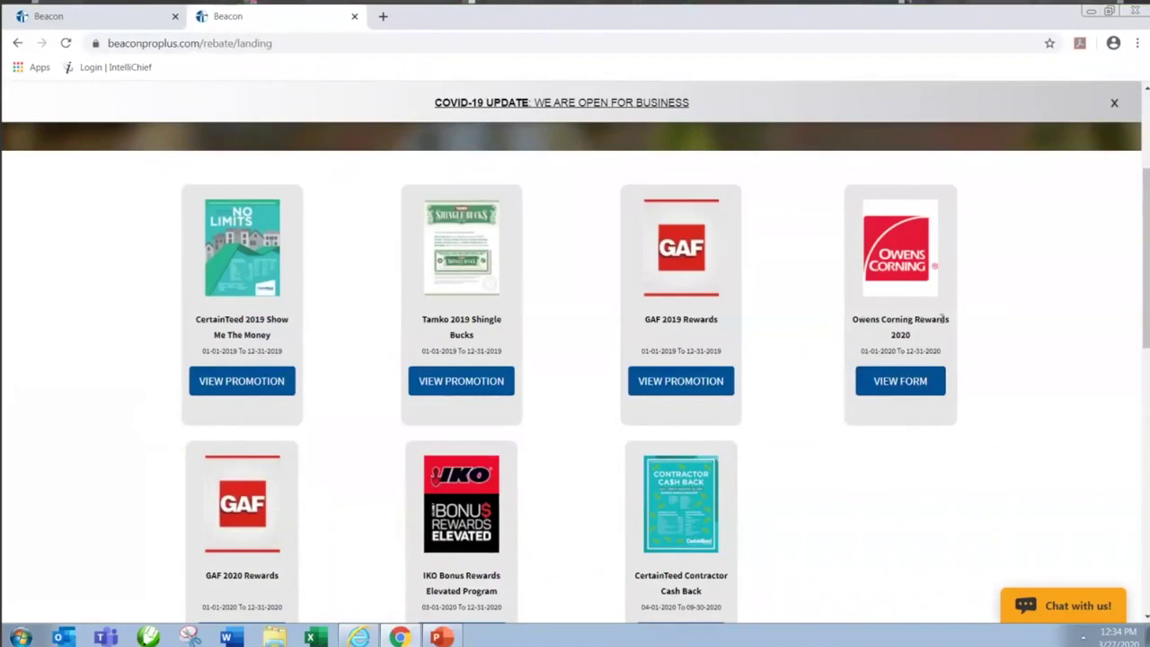
click(898, 383)
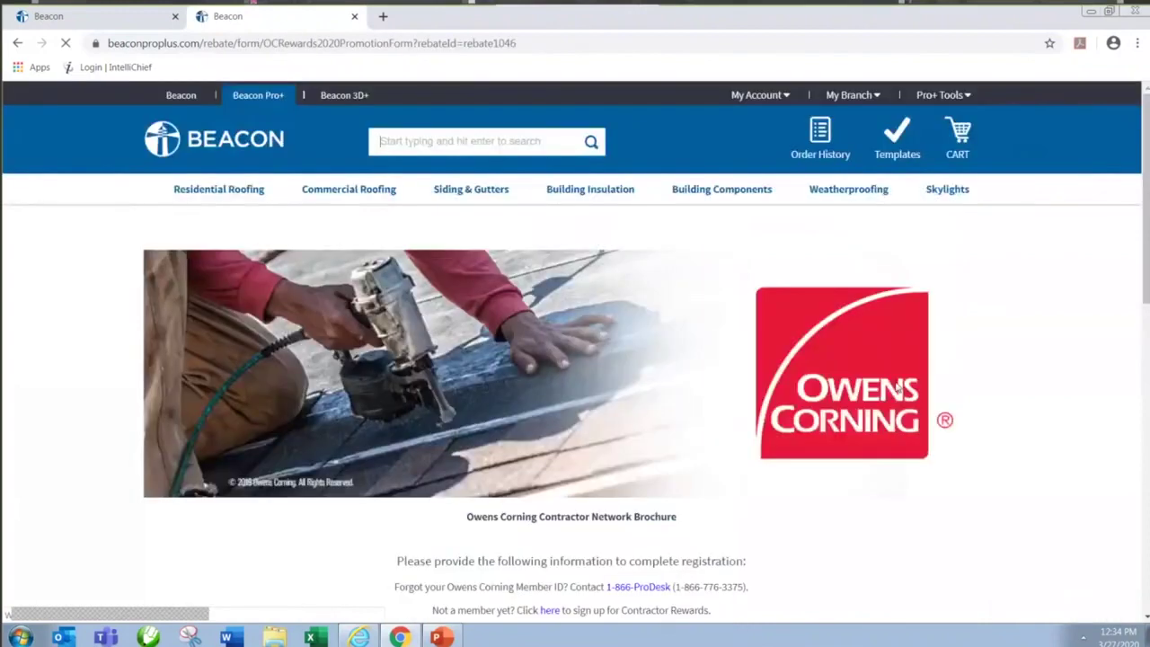
scroll(838, 388, down, 4)
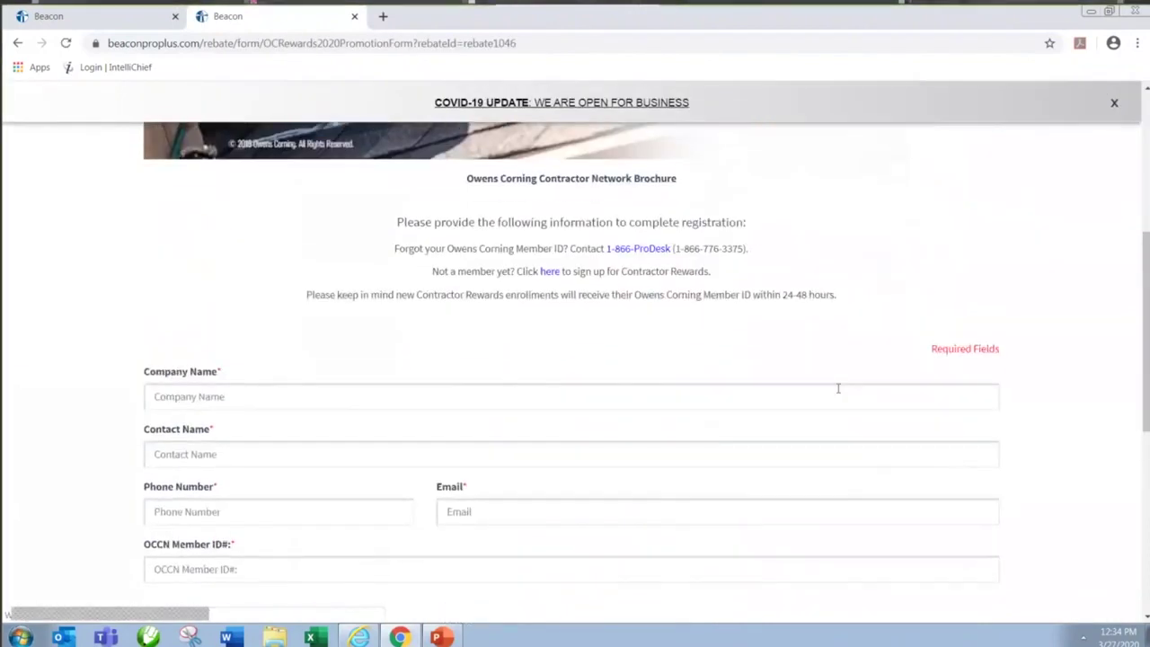
scroll(838, 388, down, 3)
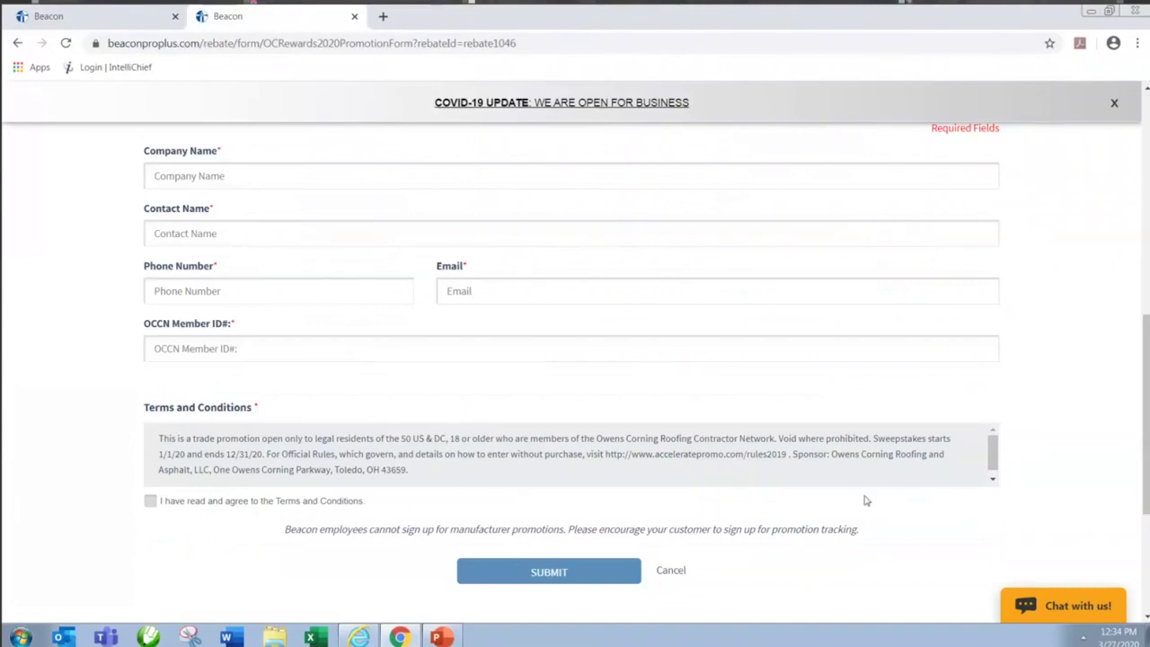
scroll(865, 501, up, 10)
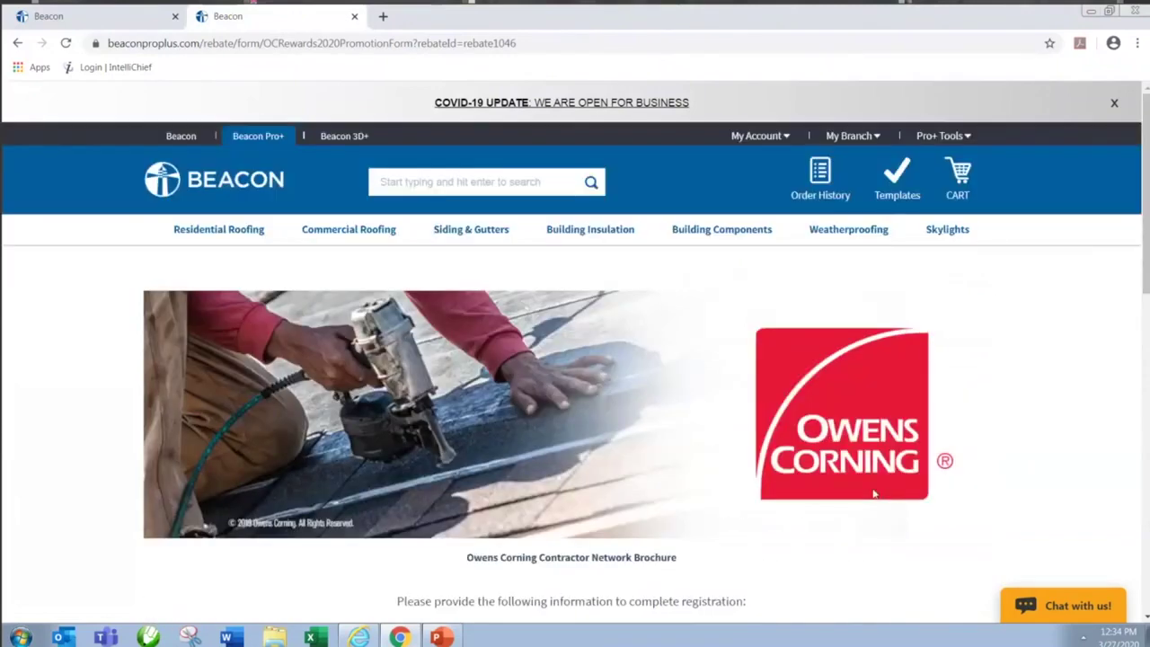
Go back to the rewards list, open the CertainTeed 2019 Show Me The Money promotion and examine its projected rewards in the summary
click(18, 42)
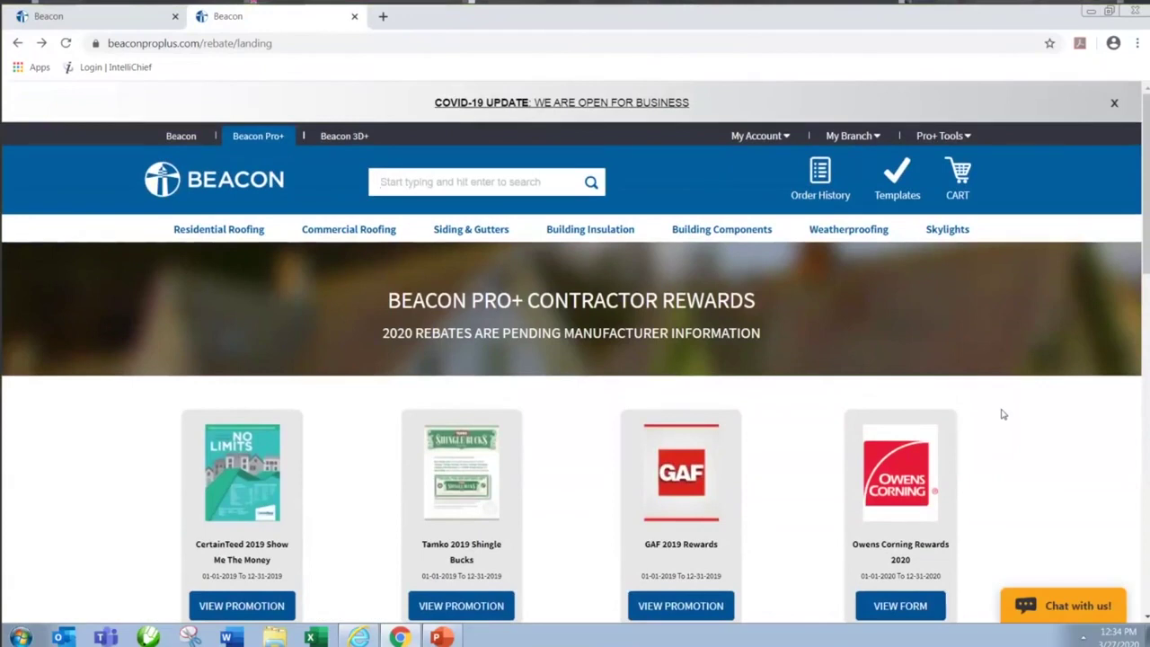
scroll(1004, 414, down, 2)
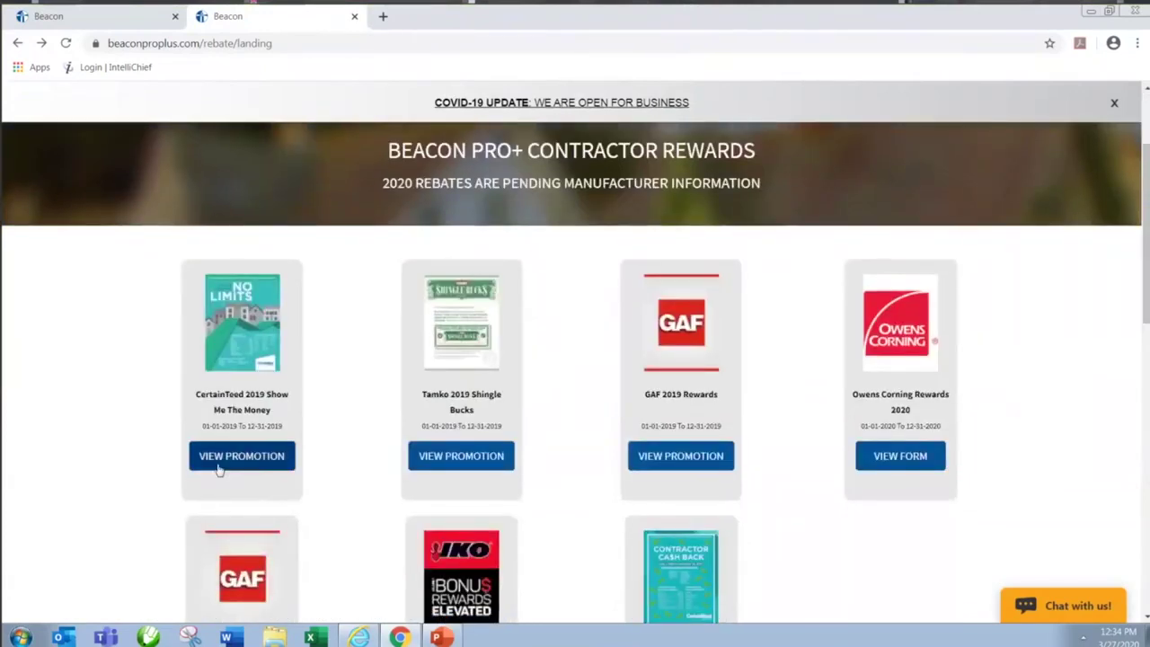
click(244, 458)
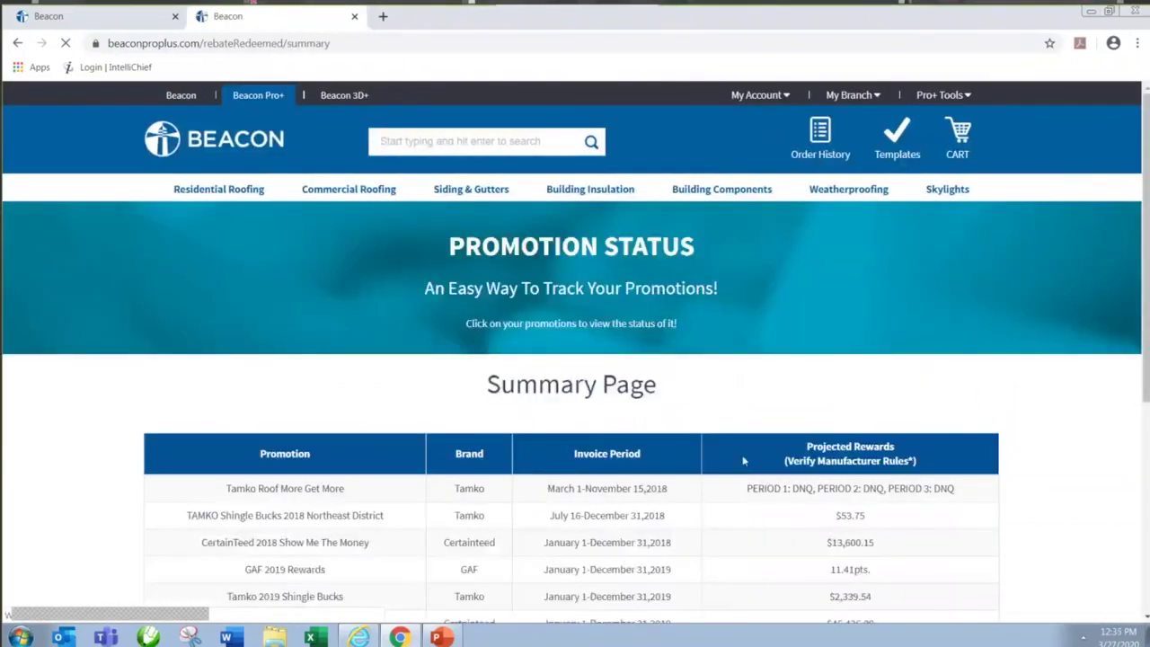
scroll(744, 462, down, 3)
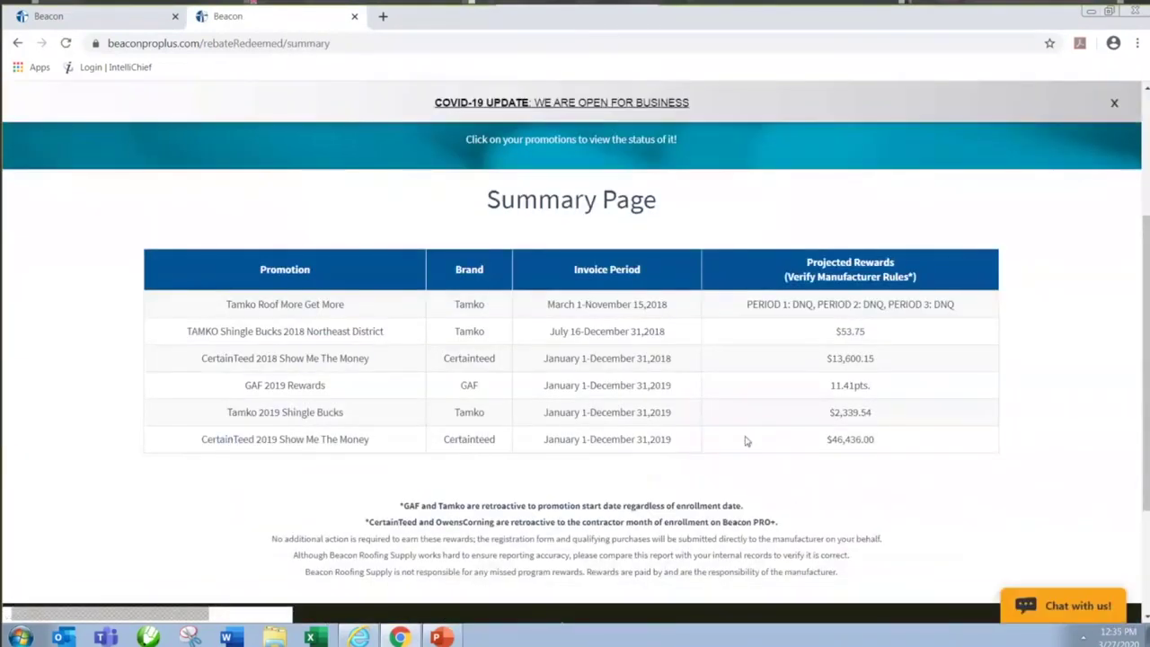
drag(874, 440, 825, 440)
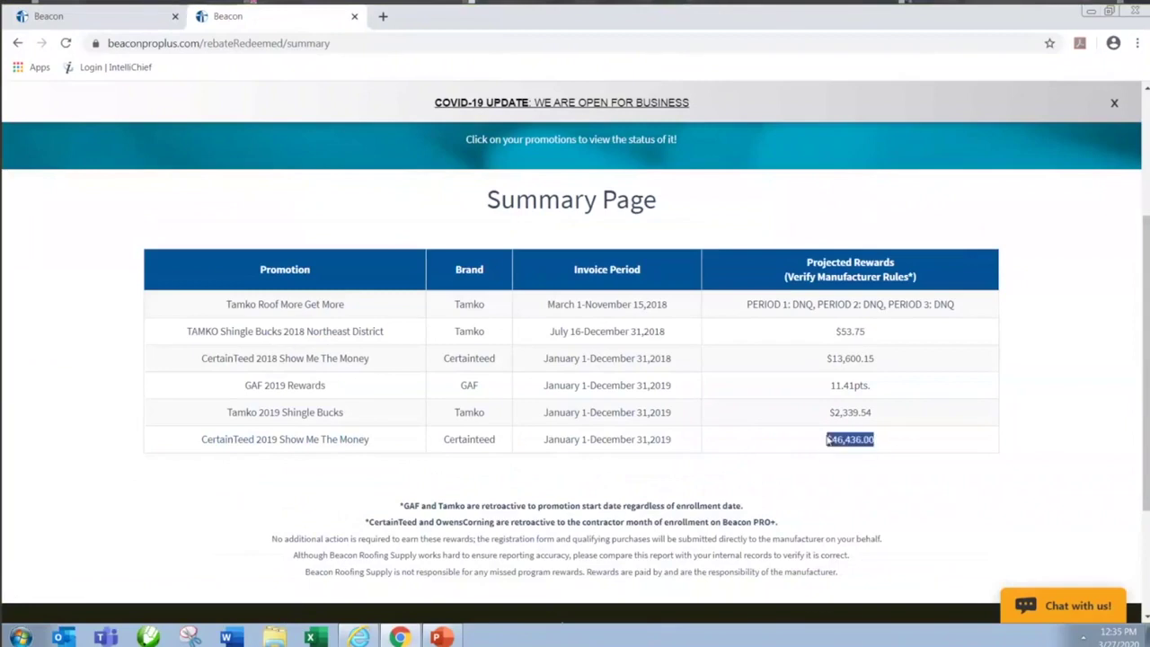
click(778, 469)
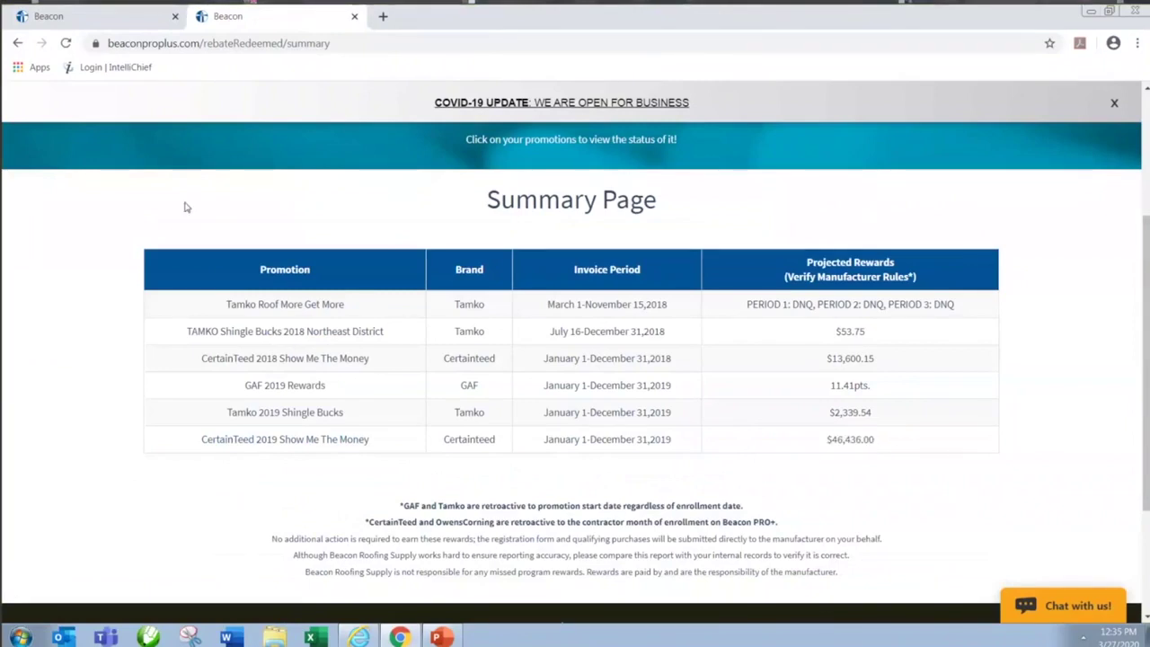